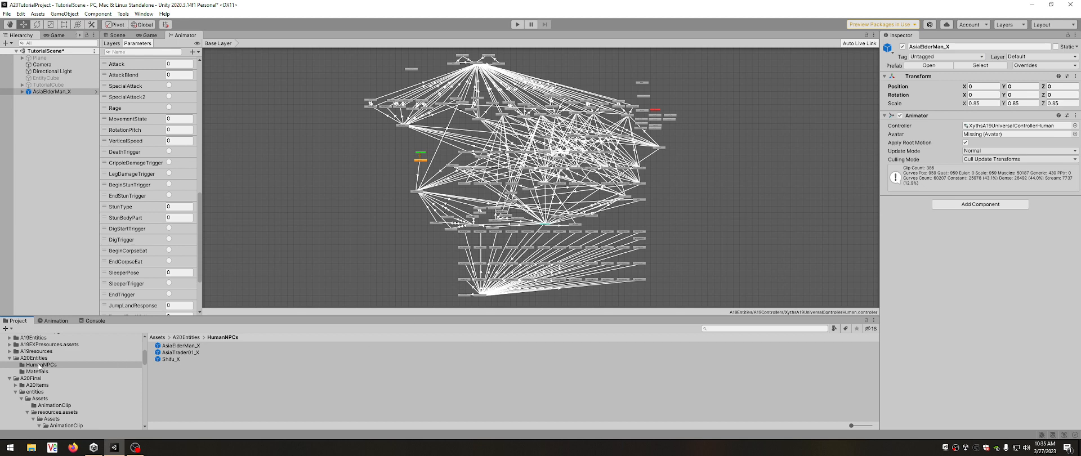
Inspect the AsiaElderMan_X prefab asset in the HumanNPCs folder and its instance in the scene.
click(180, 346)
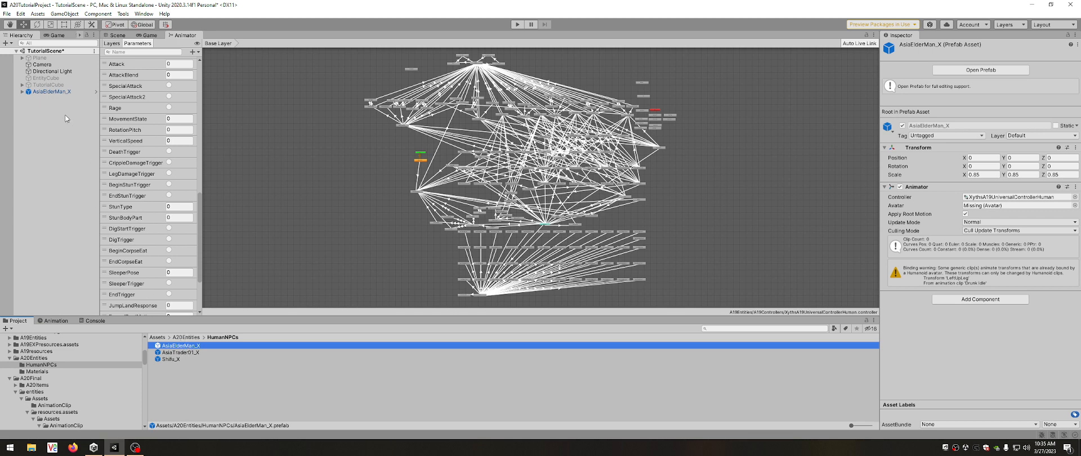
click(52, 92)
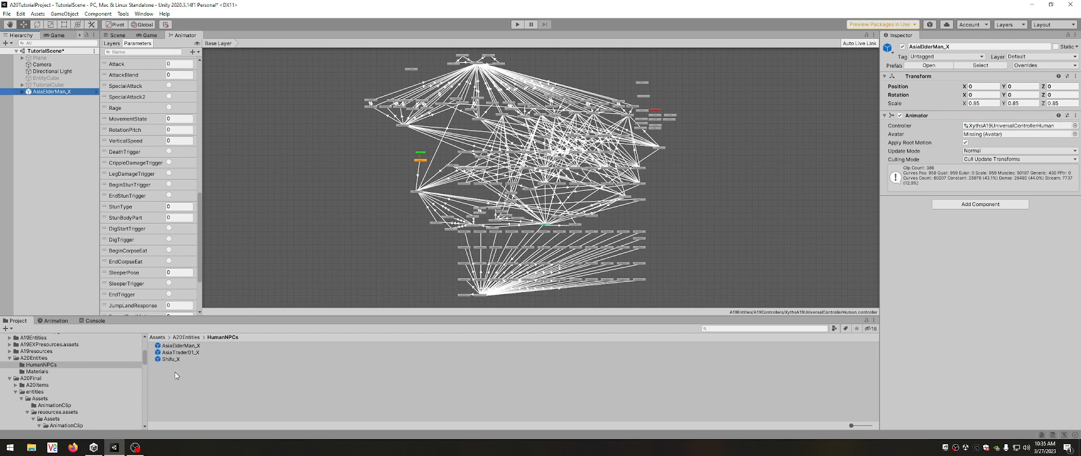
Collapse the A20Final folder and open the A20Controllers folder inside A20TutorialAssets.
scroll(60, 394, down, 3)
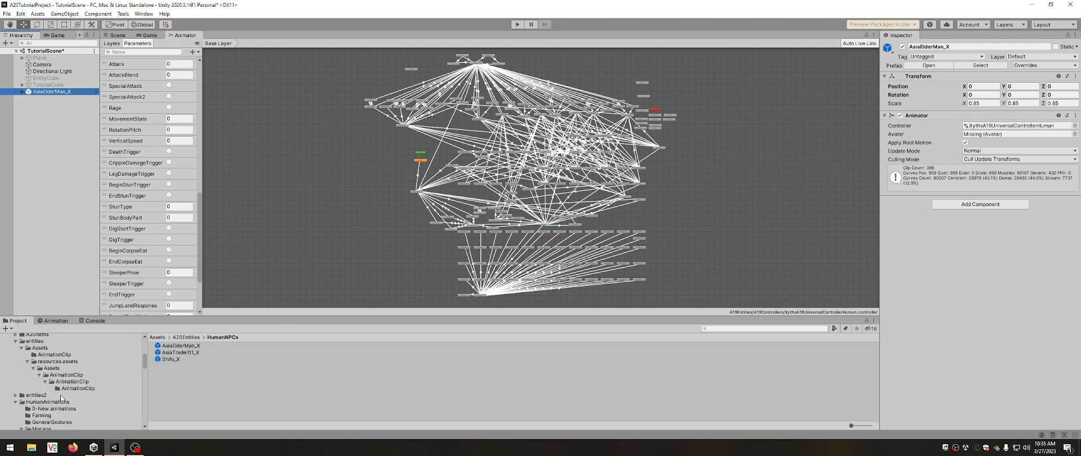
scroll(61, 398, up, 2)
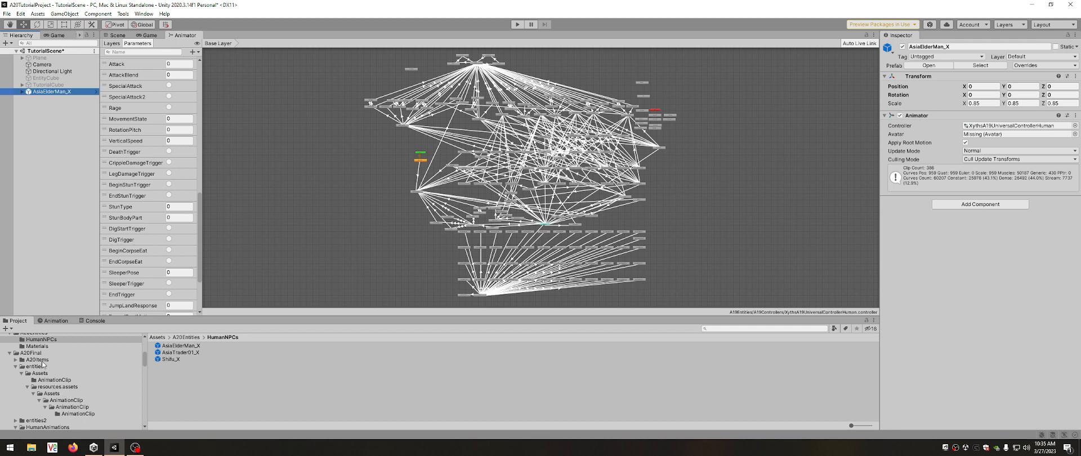
scroll(44, 361, up, 2)
scroll(41, 376, down, 7)
scroll(42, 376, down, 4)
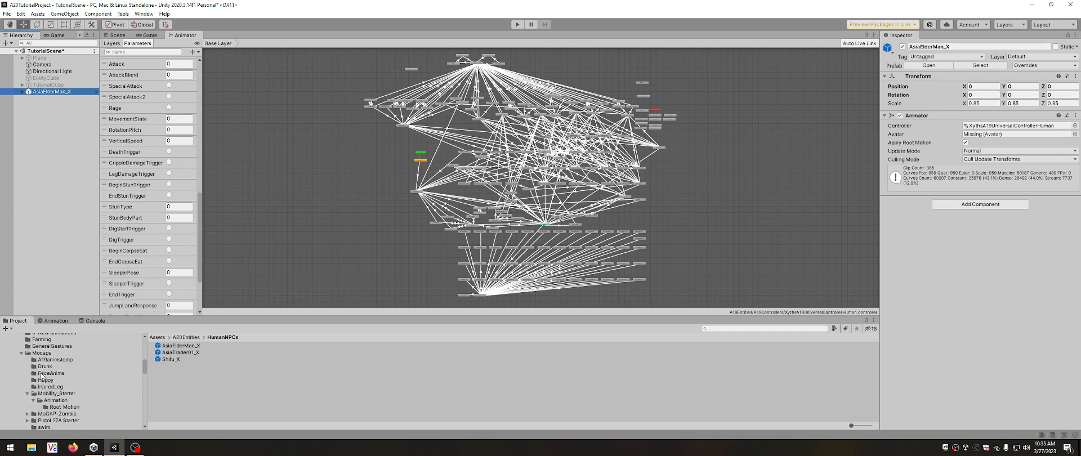
scroll(41, 376, up, 4)
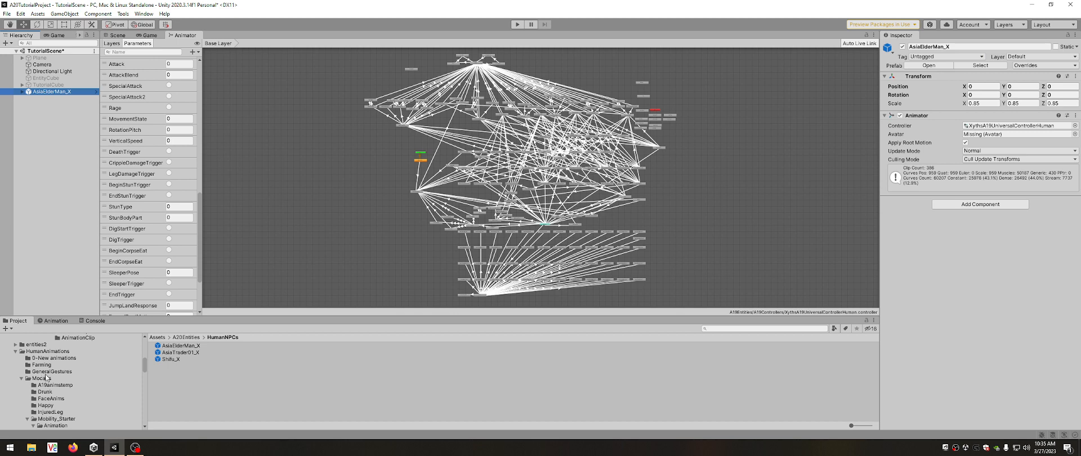
scroll(51, 371, up, 3)
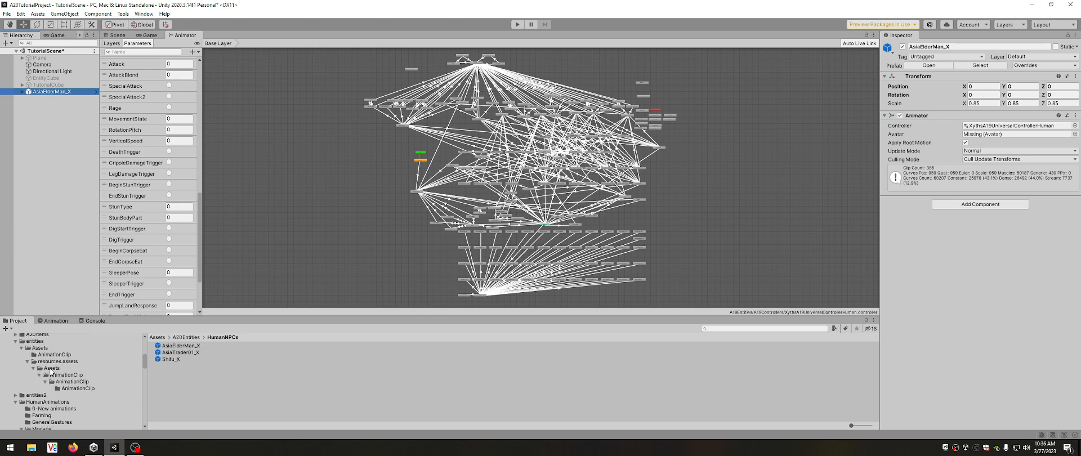
scroll(50, 372, up, 2)
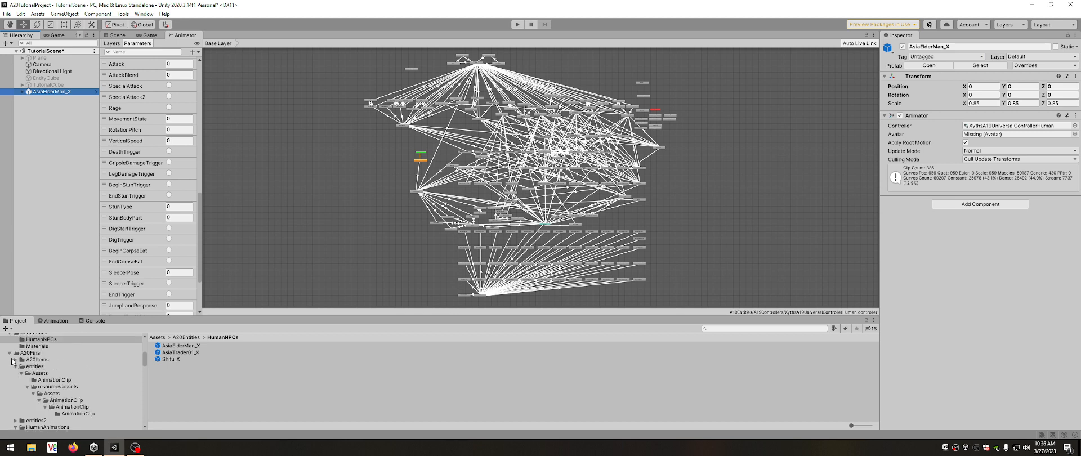
click(10, 354)
scroll(13, 361, up, 2)
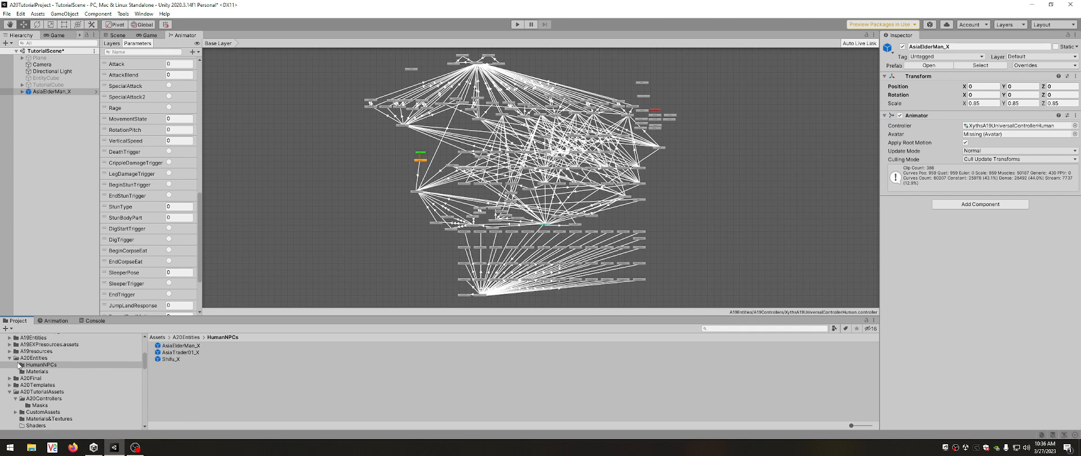
click(43, 399)
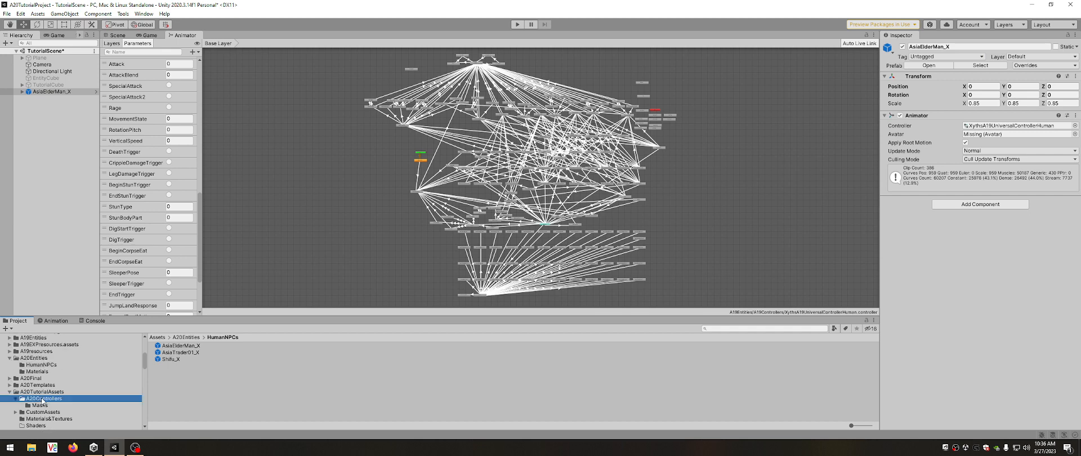
Assign the A20NPCControllerV1 animator controller to the Animator component of the AsiaElderMan_X scene object.
click(191, 366)
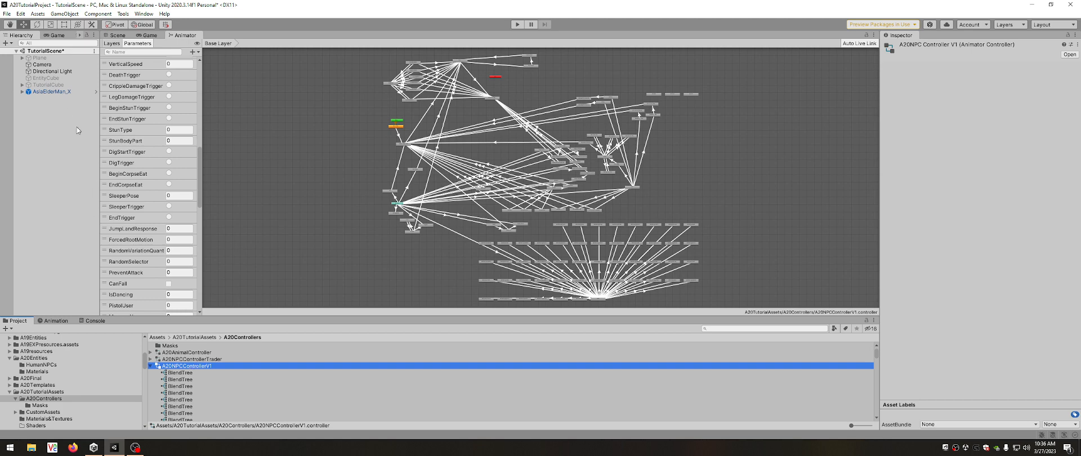
click(57, 92)
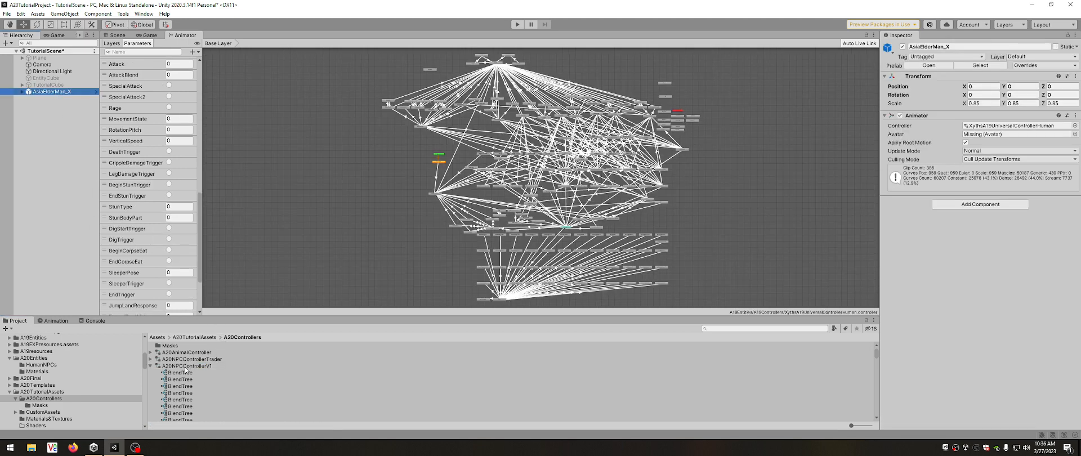
drag(187, 366, 988, 129)
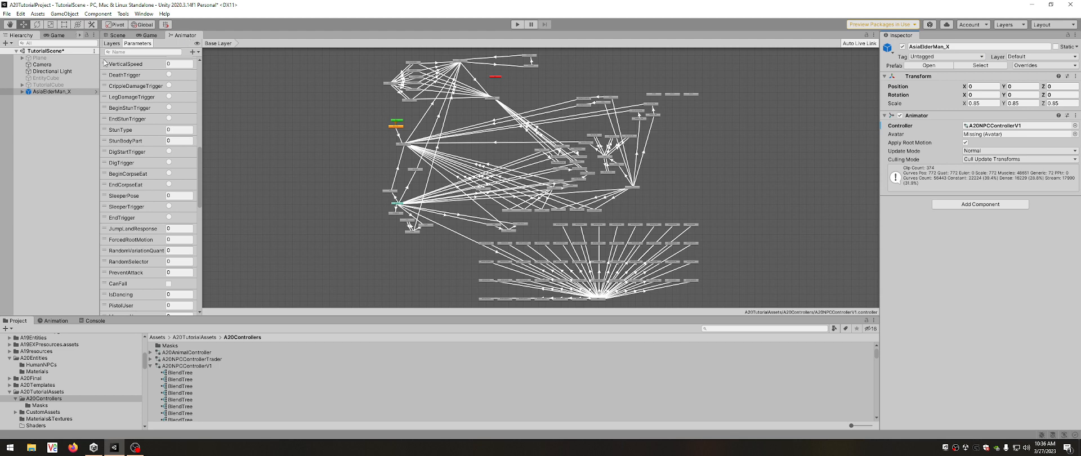
Display the animator parameter list for the AsiaElderMan_X object from its beginning.
click(44, 93)
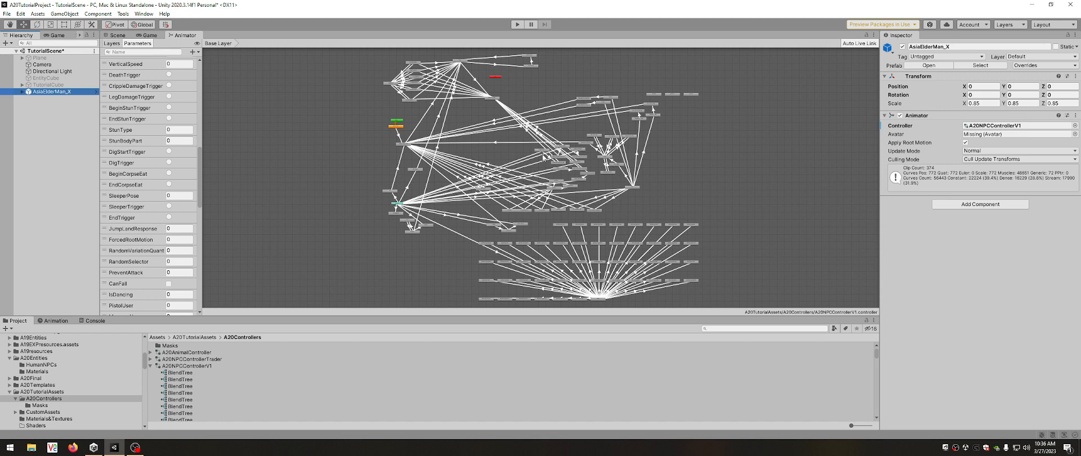
click(112, 44)
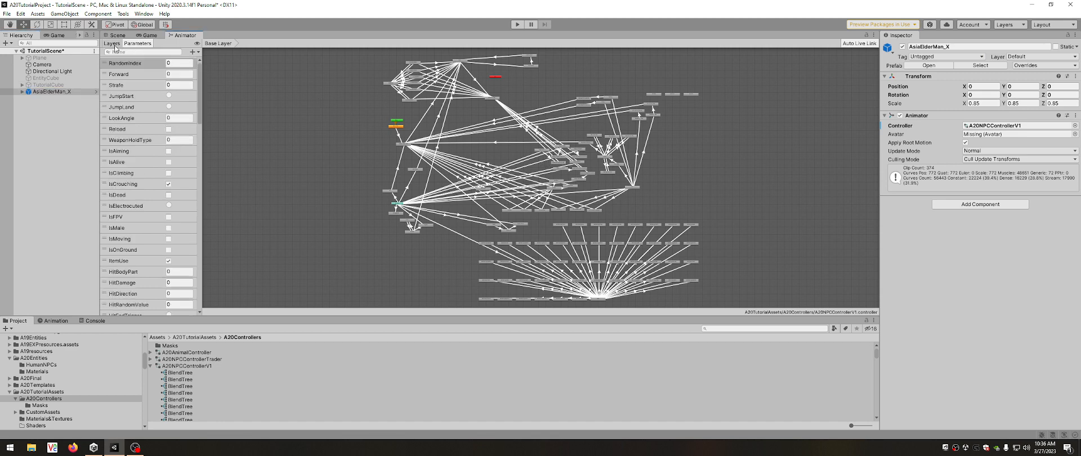
click(136, 44)
Examine the default transition from Entry and the Spawn State's settings, and reselect the AsiaElderMan_X object.
scroll(396, 117, up, 10)
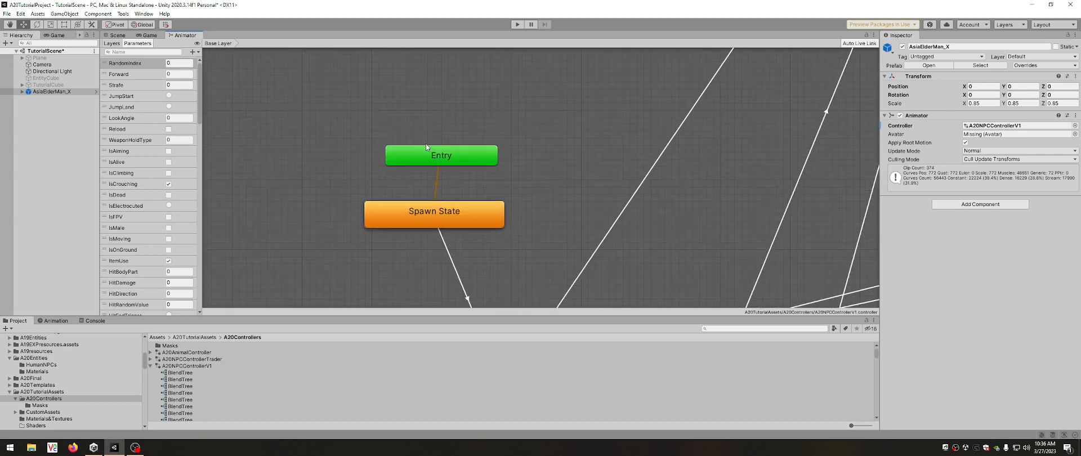
click(436, 186)
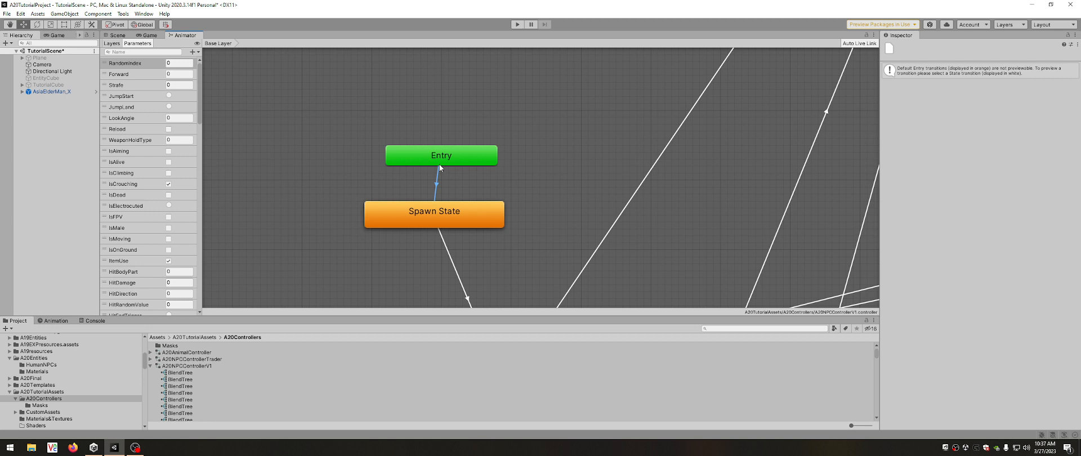
click(449, 216)
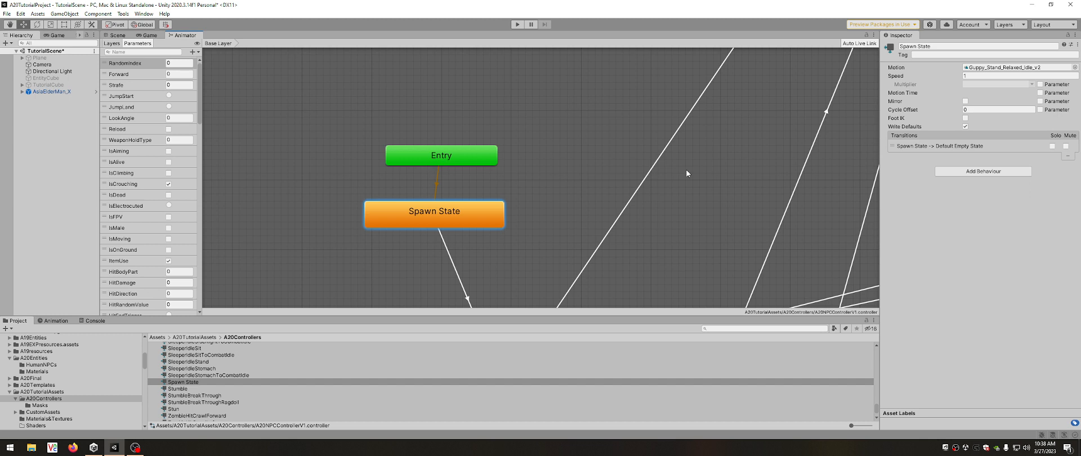
click(50, 92)
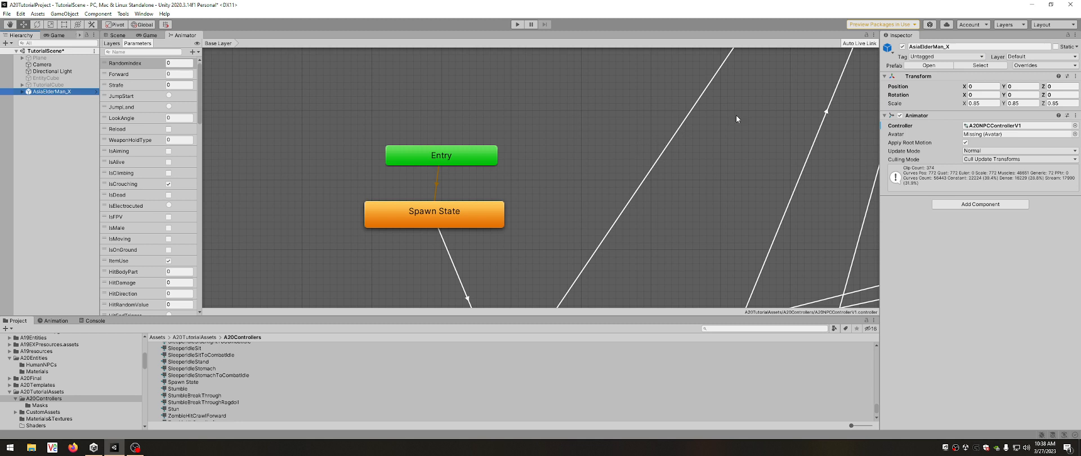
Locate the Spawn State's motion clip Guppy_Stand_Relaxed_Idle_v2 in the project and play its animation preview.
click(495, 211)
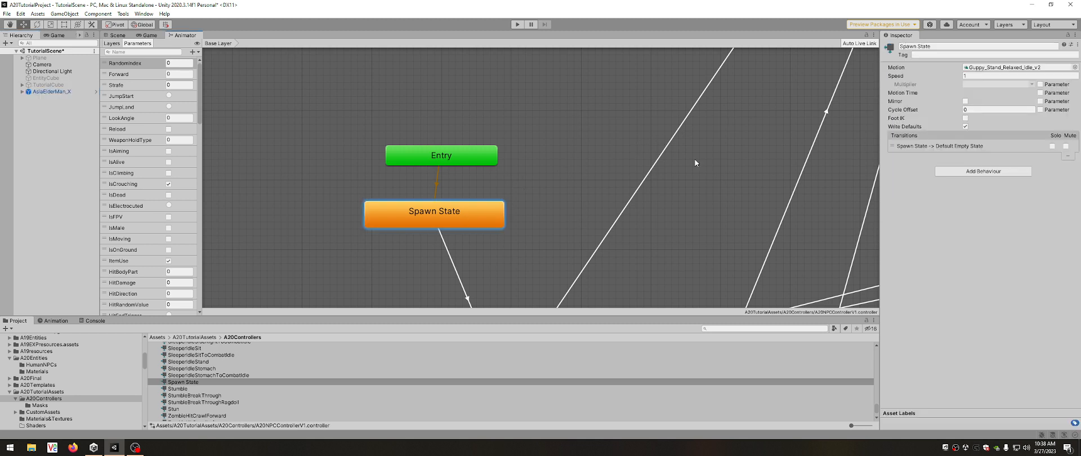
click(1017, 68)
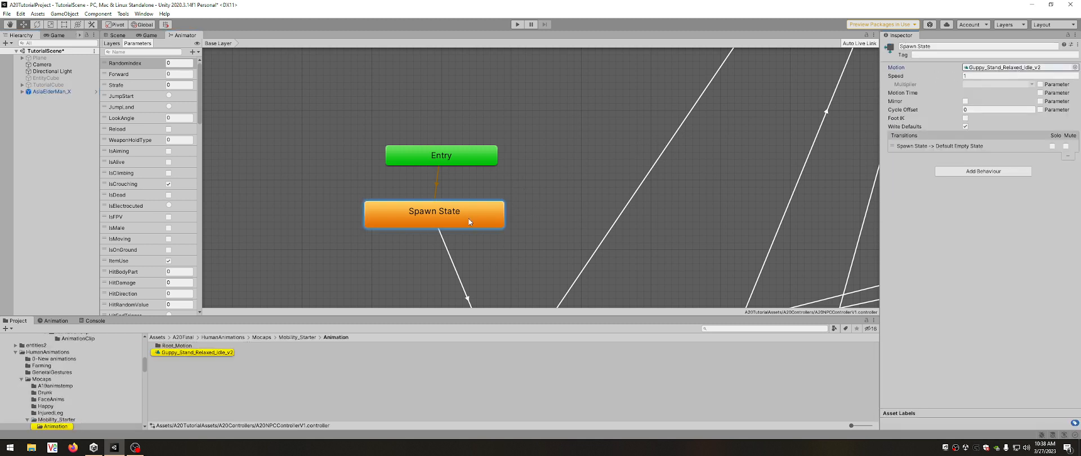
click(208, 354)
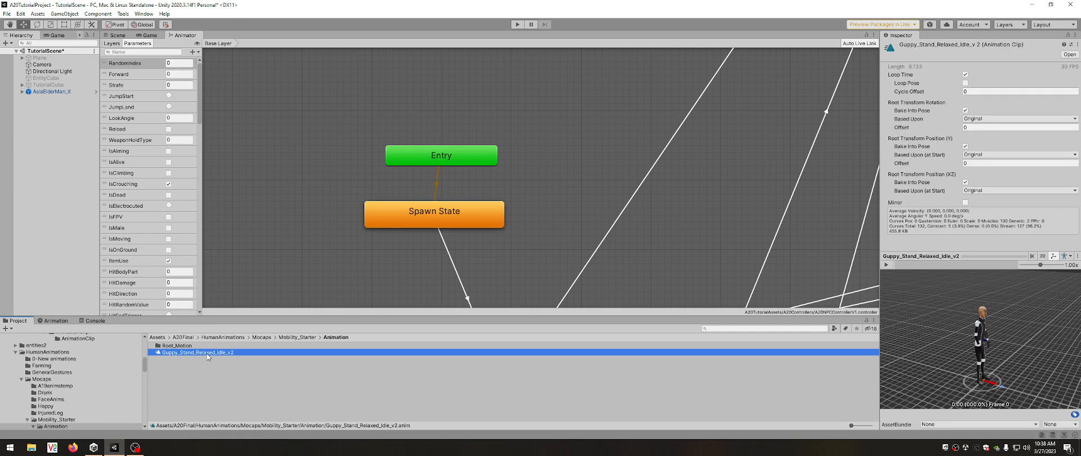
click(886, 265)
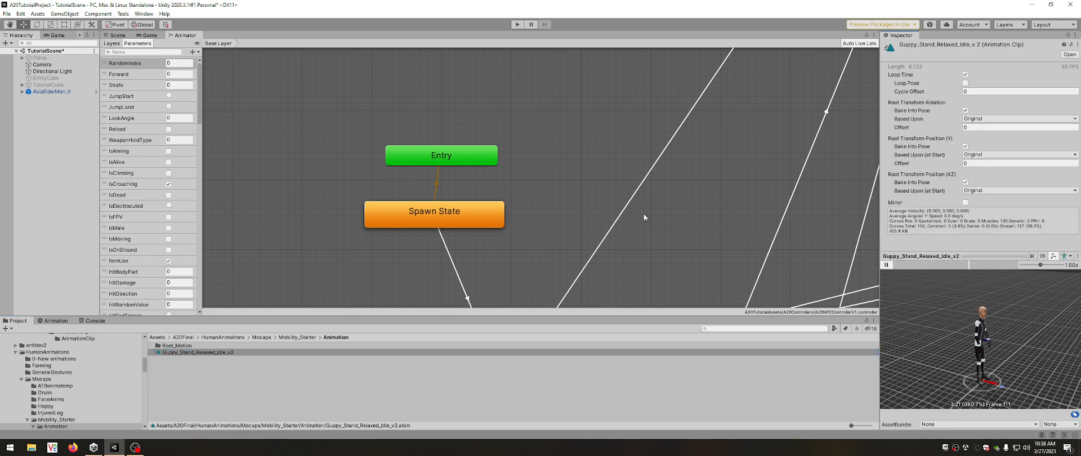
Examine the transitions from Entry to Spawn State and from Spawn State to Default Empty State.
scroll(474, 139, down, 2)
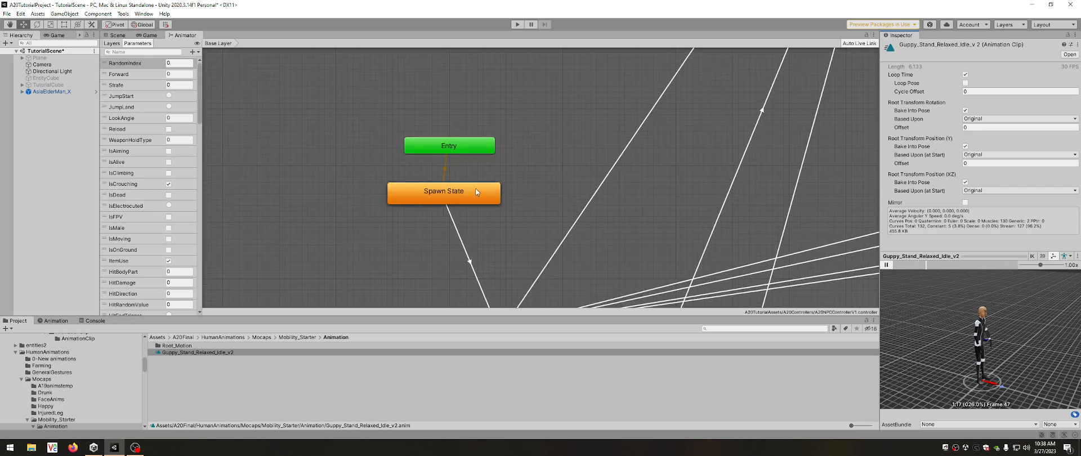
click(472, 265)
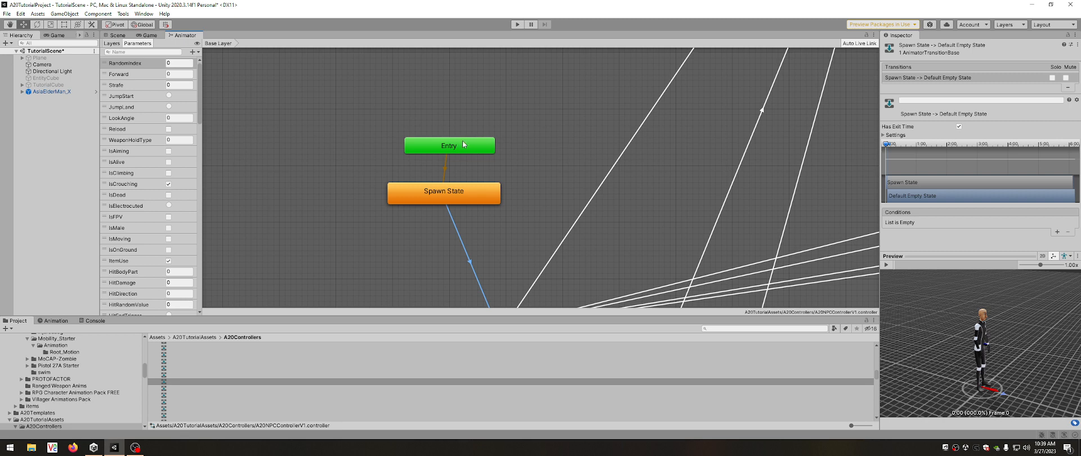
scroll(465, 130, down, 3)
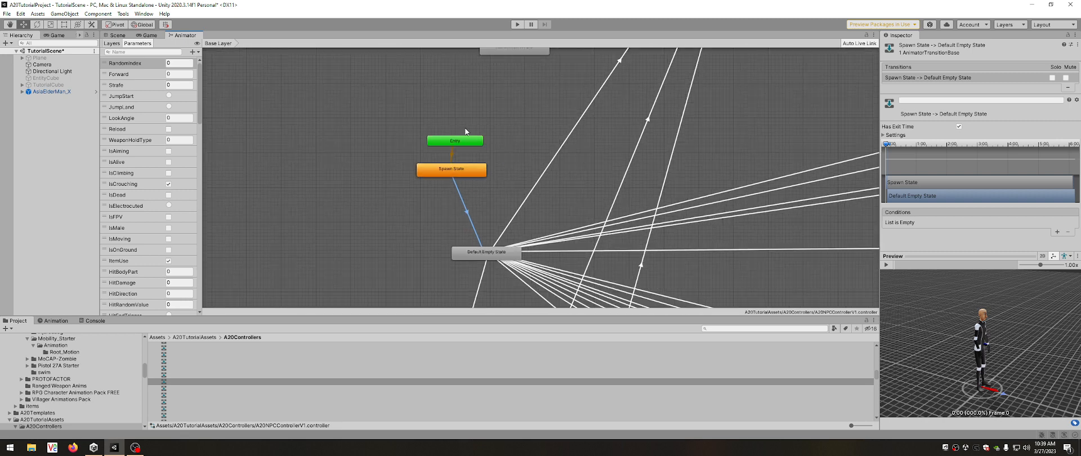
scroll(477, 202, up, 4)
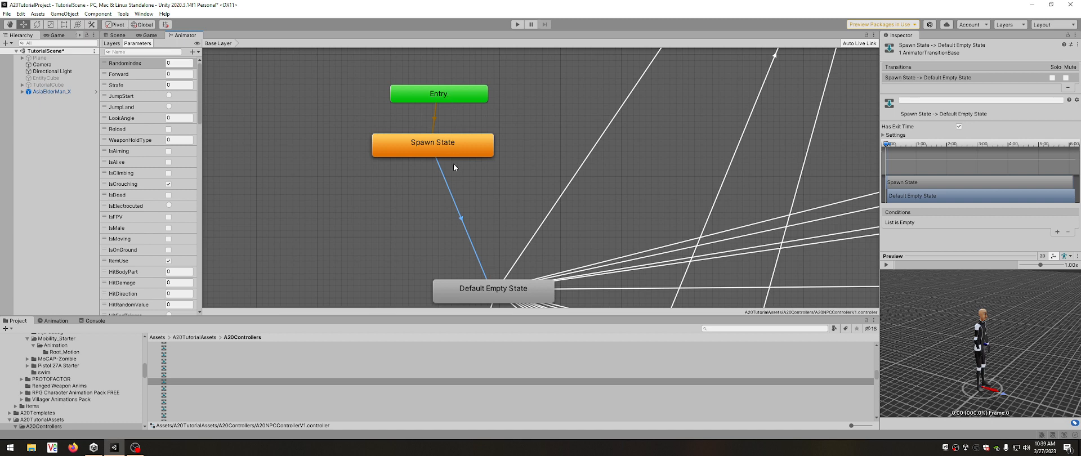
click(436, 118)
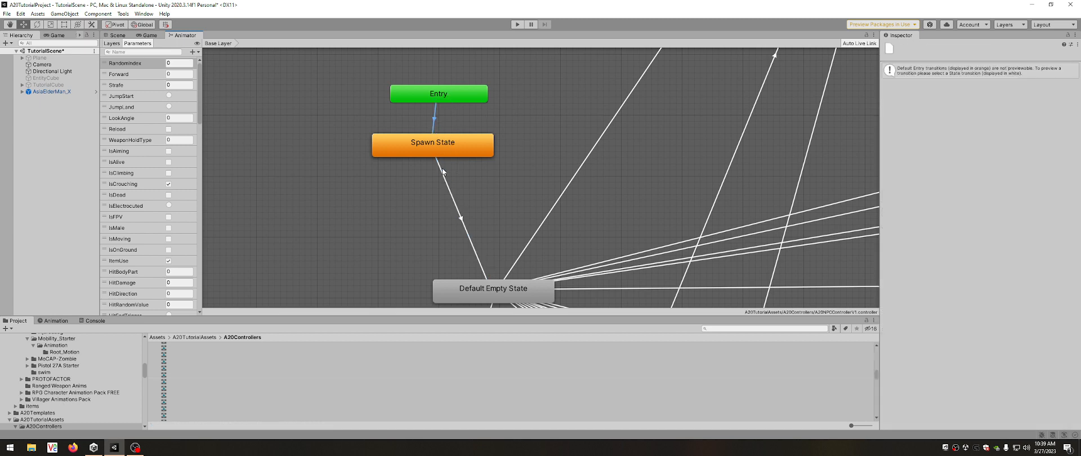
click(452, 194)
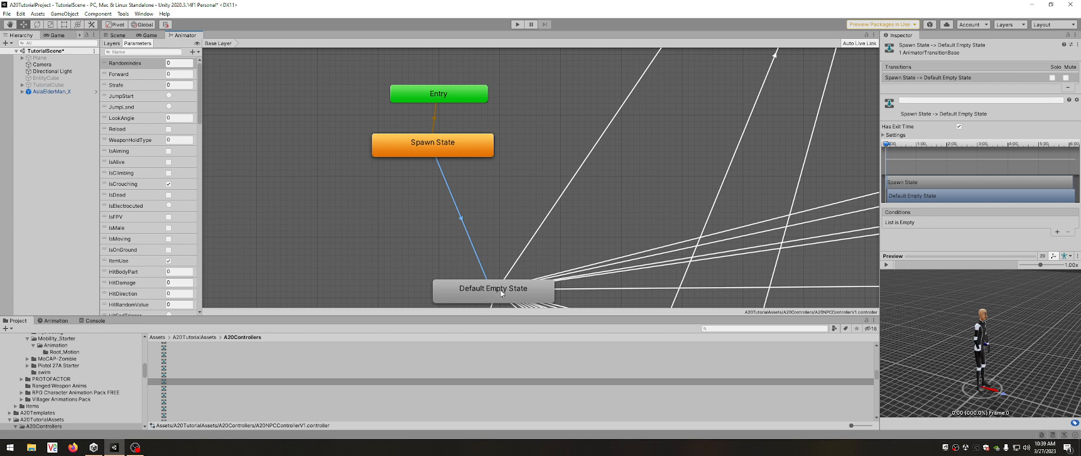
Examine the Default Empty State's settings and the transitions connecting it to the surrounding states.
click(501, 291)
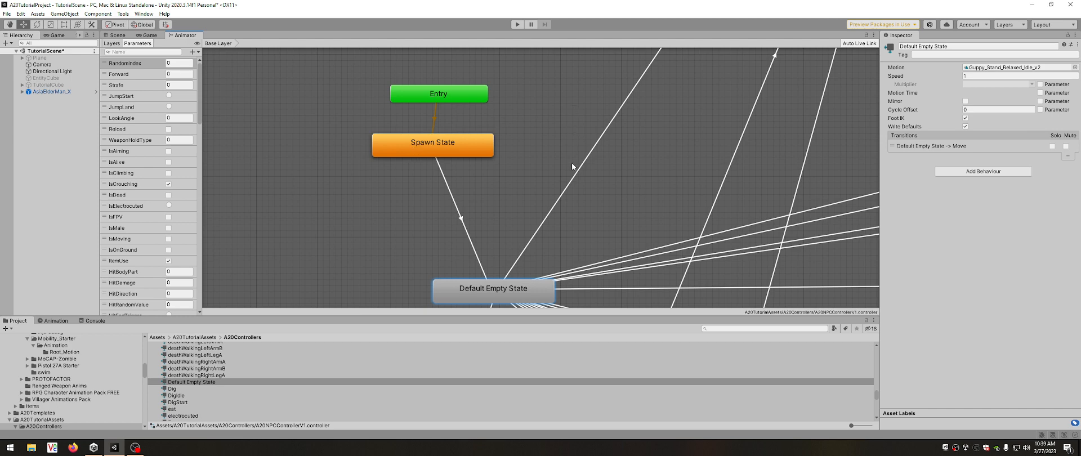
scroll(521, 117, down, 5)
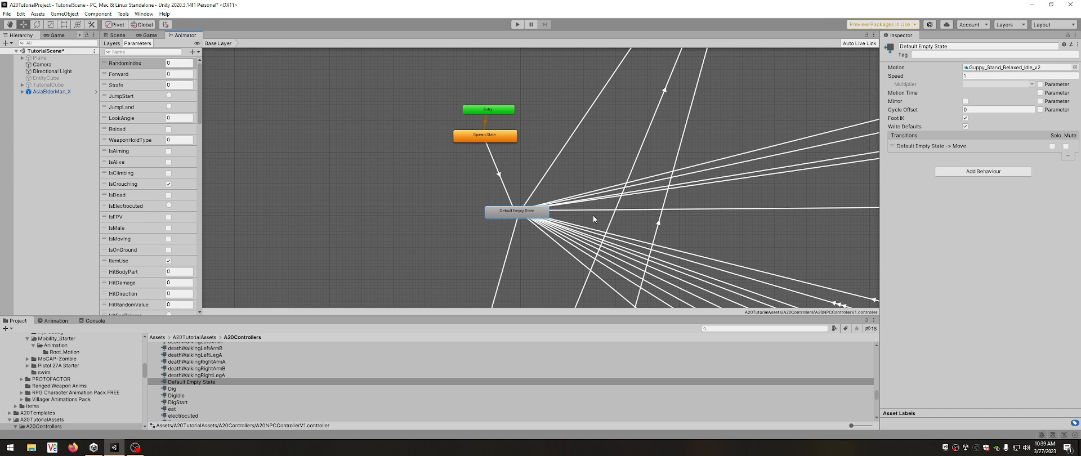
scroll(450, 207, down, 1)
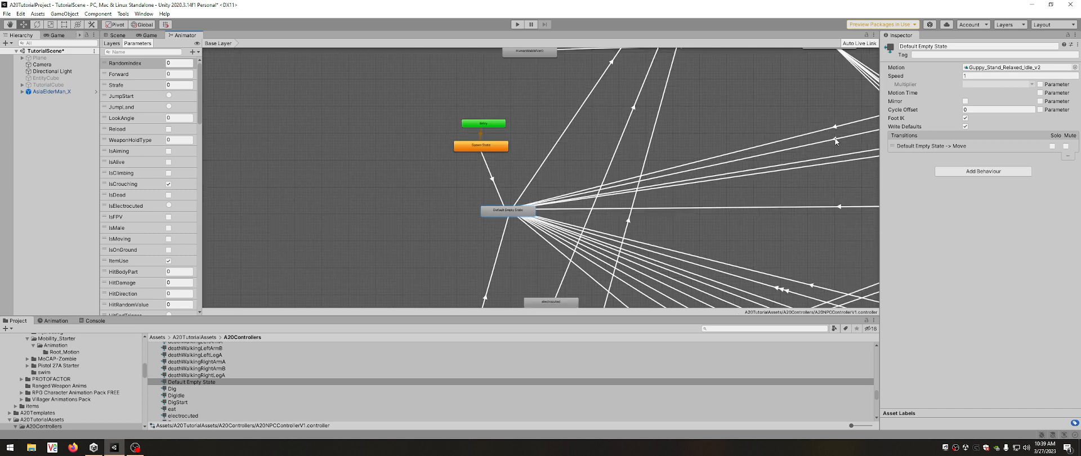
scroll(612, 176, down, 1)
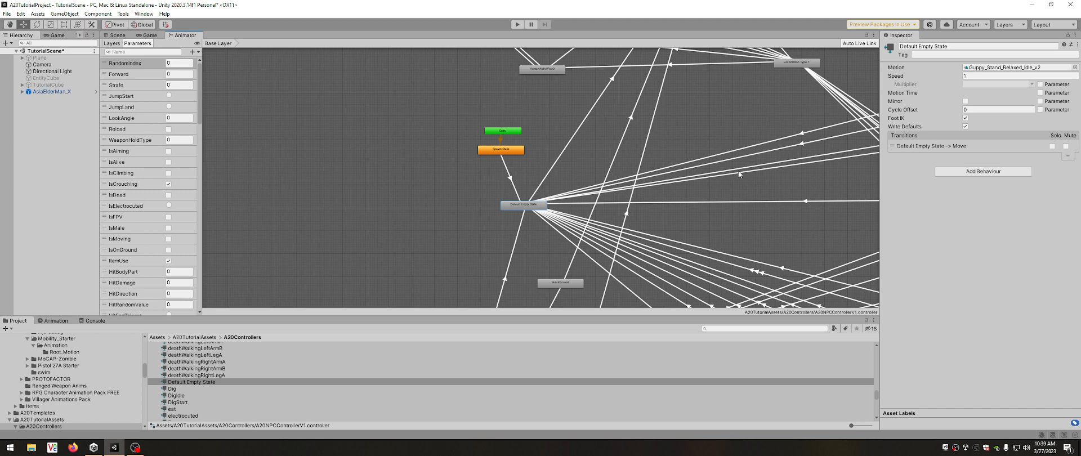
scroll(695, 187, down, 1)
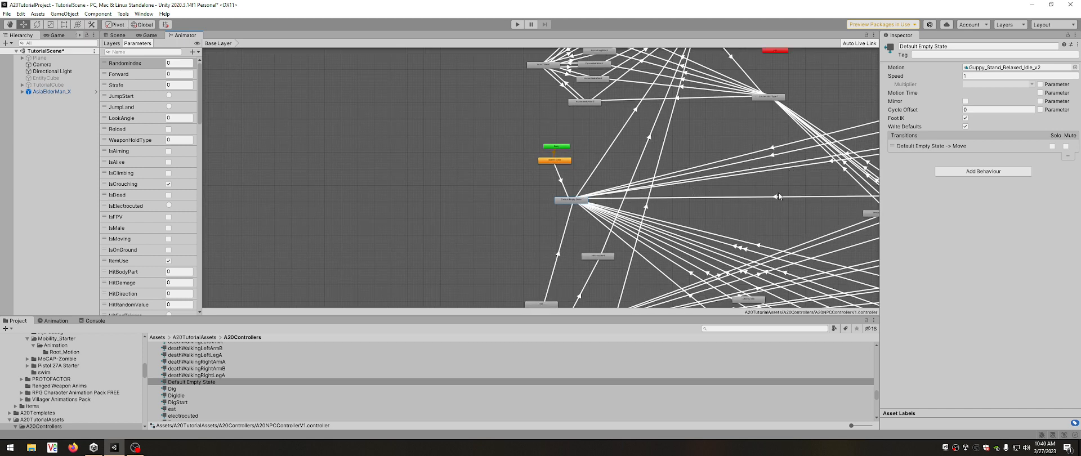
scroll(746, 268, up, 1)
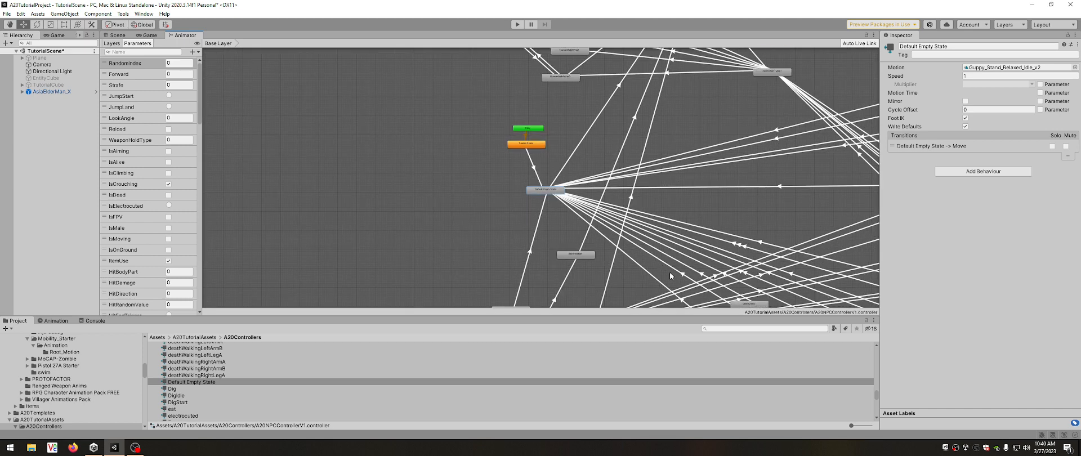
Examine the transition from Default Empty State to Move and its IsDead condition.
scroll(673, 267, down, 1)
scroll(676, 263, up, 1)
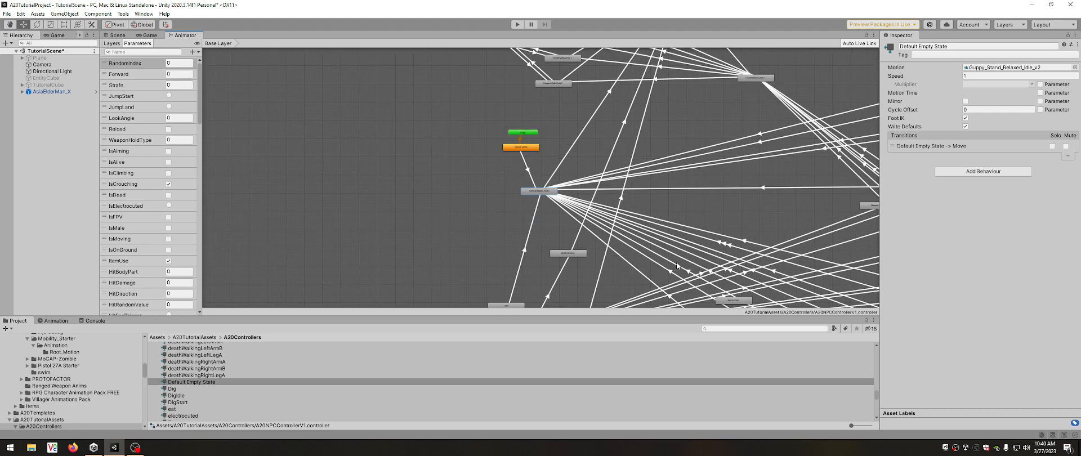
scroll(675, 262, up, 1)
scroll(580, 203, down, 1)
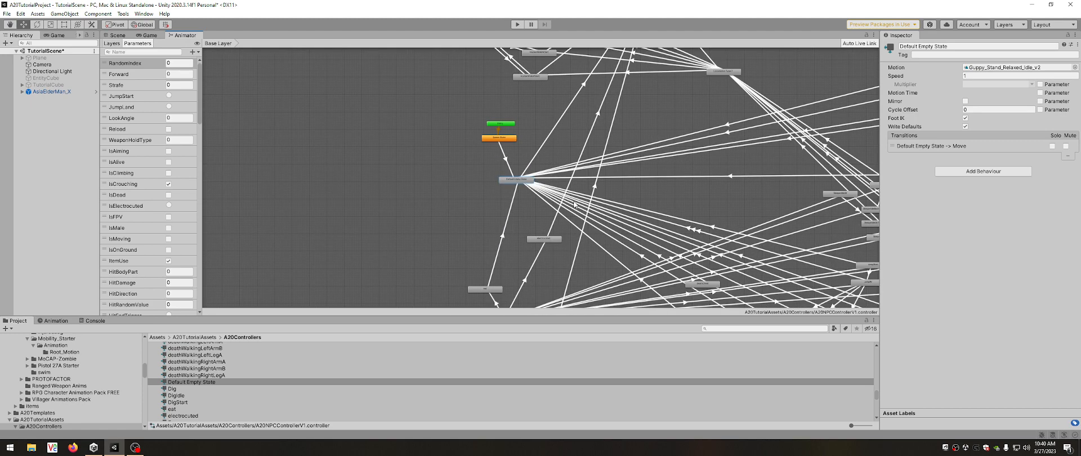
click(547, 140)
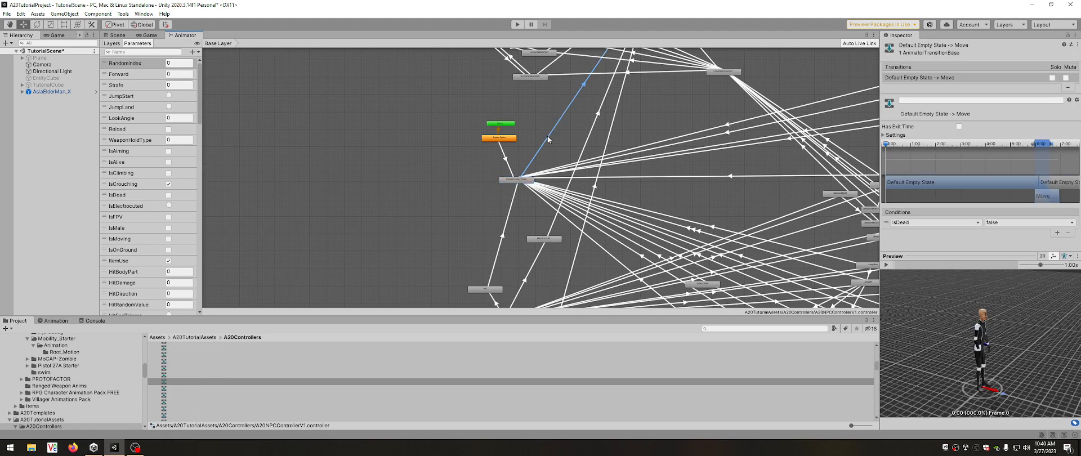
scroll(569, 134, up, 3)
scroll(528, 257, down, 3)
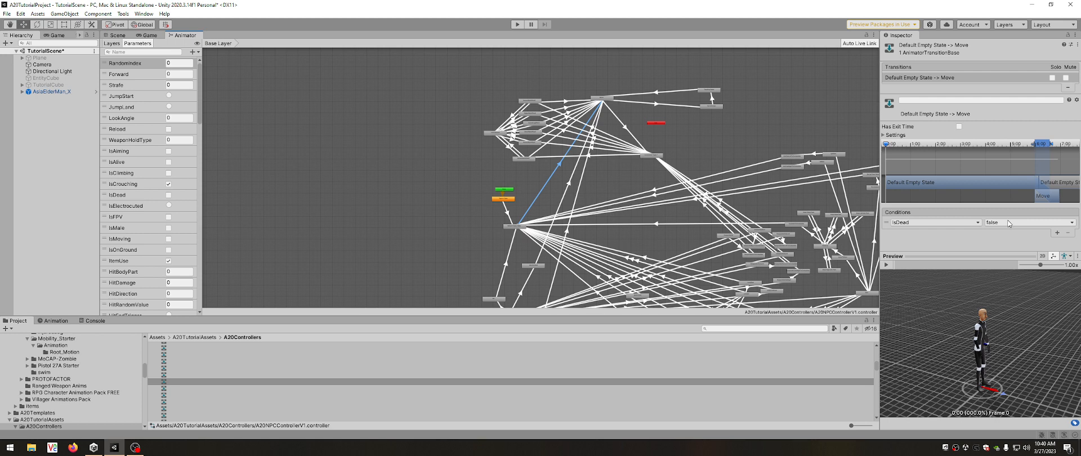
Examine the Move state and the settings of its outgoing transitions to SwimHuman and Locomotion Type 7.
scroll(598, 116, up, 8)
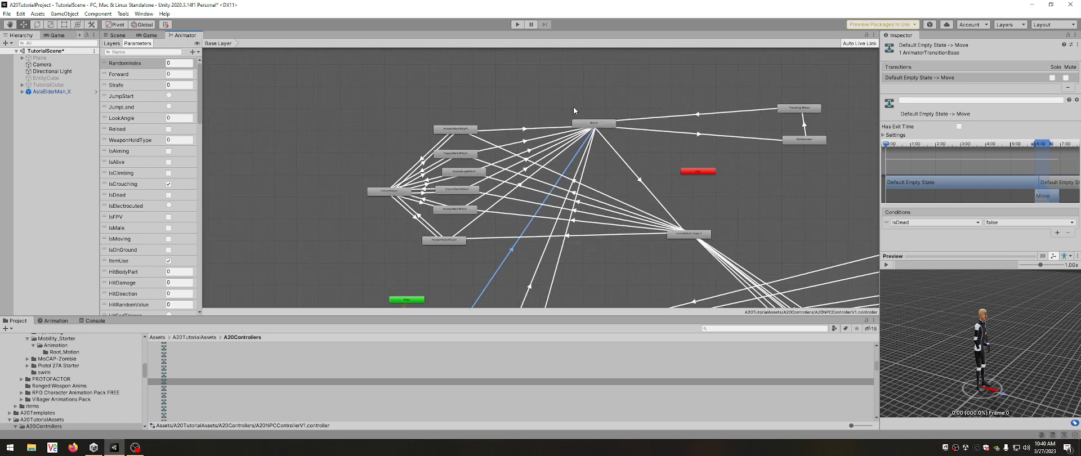
click(592, 142)
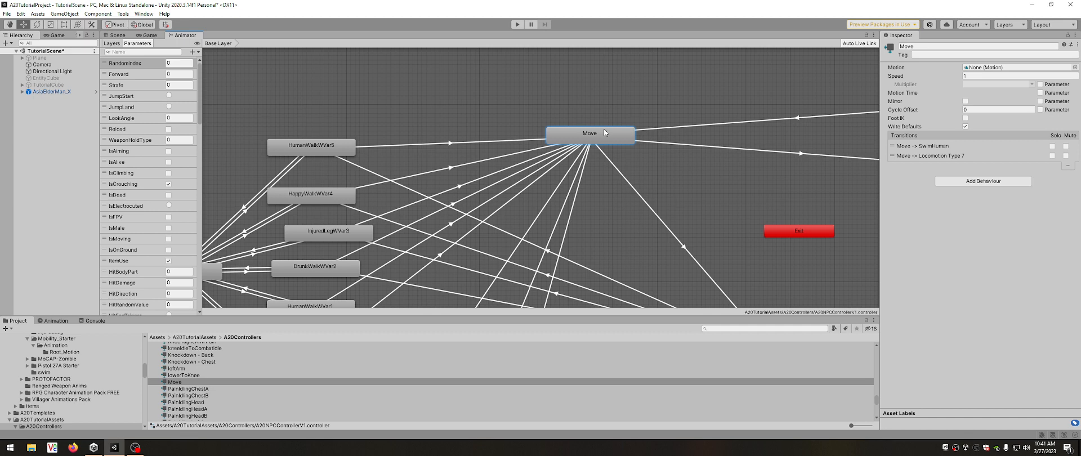
click(758, 150)
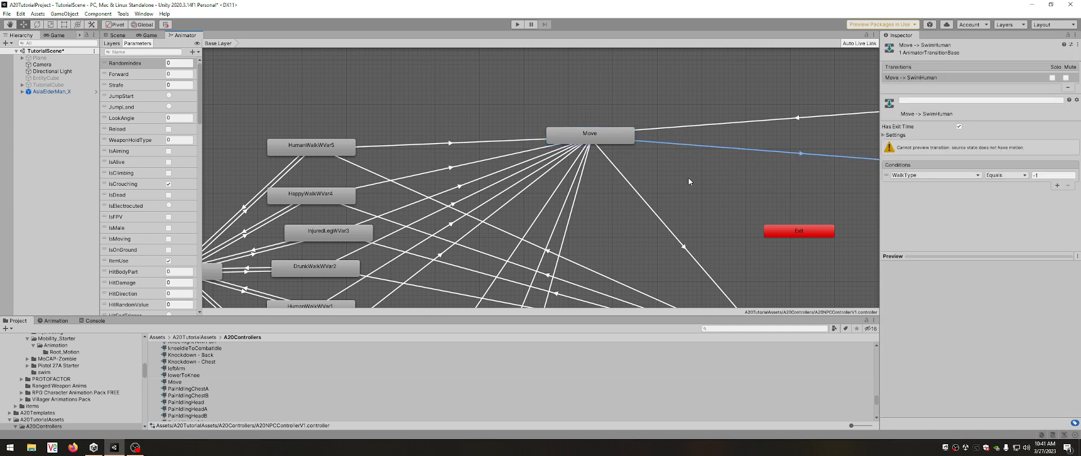
click(656, 218)
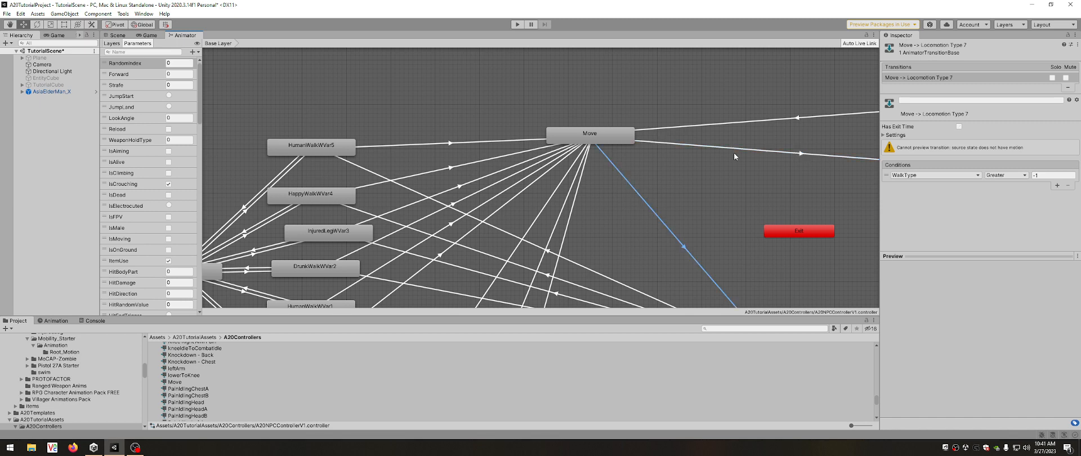
scroll(551, 160, down, 6)
scroll(701, 157, up, 4)
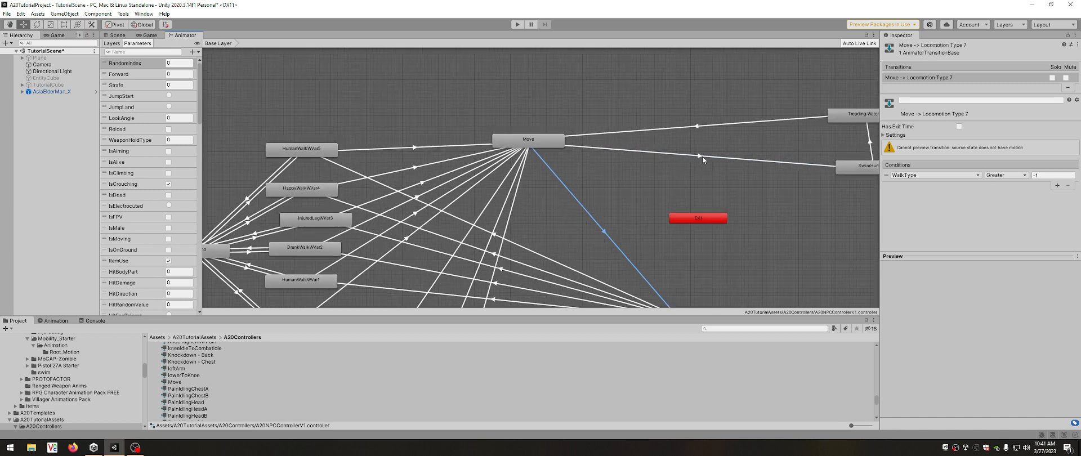
scroll(570, 163, down, 1)
scroll(718, 169, up, 2)
scroll(597, 172, down, 1)
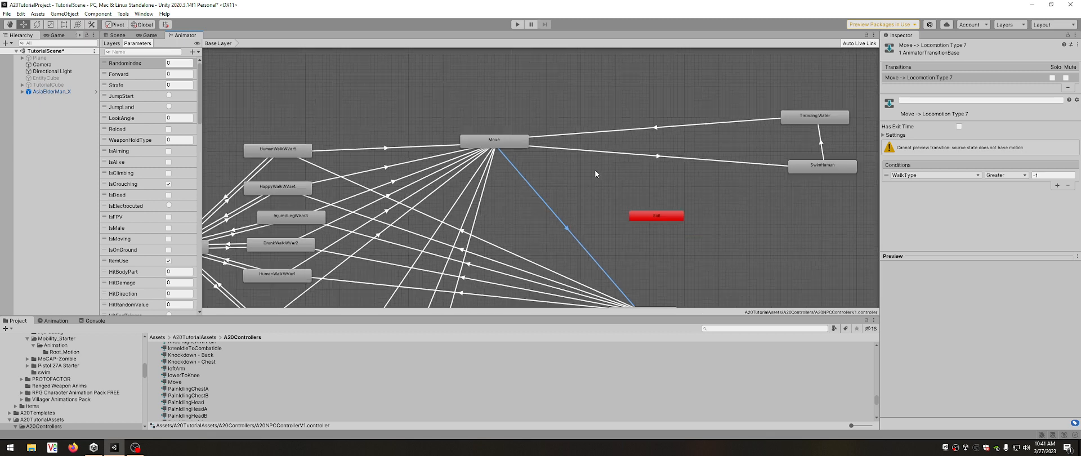
click(640, 159)
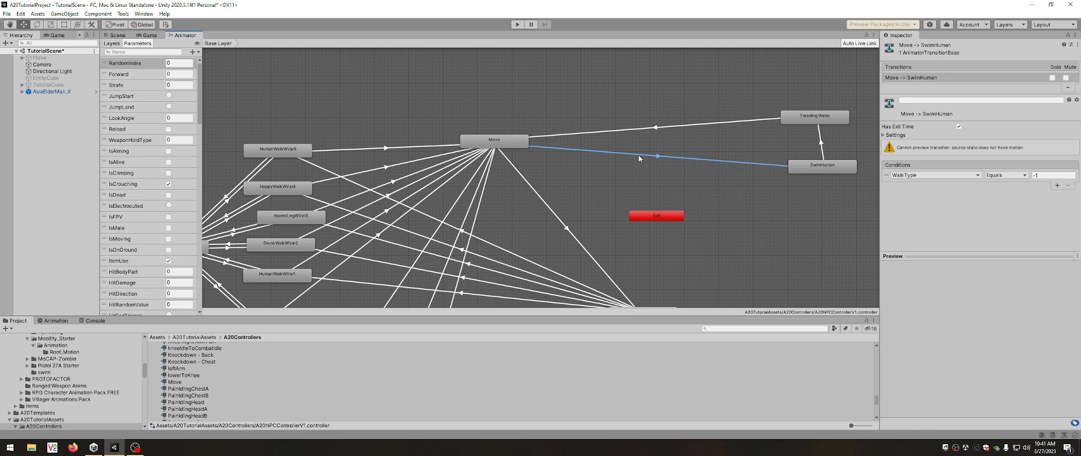
click(1038, 175)
Inspect the SwimHuman state's blend tree, play its animation preview, and return to the Base Layer.
click(813, 165)
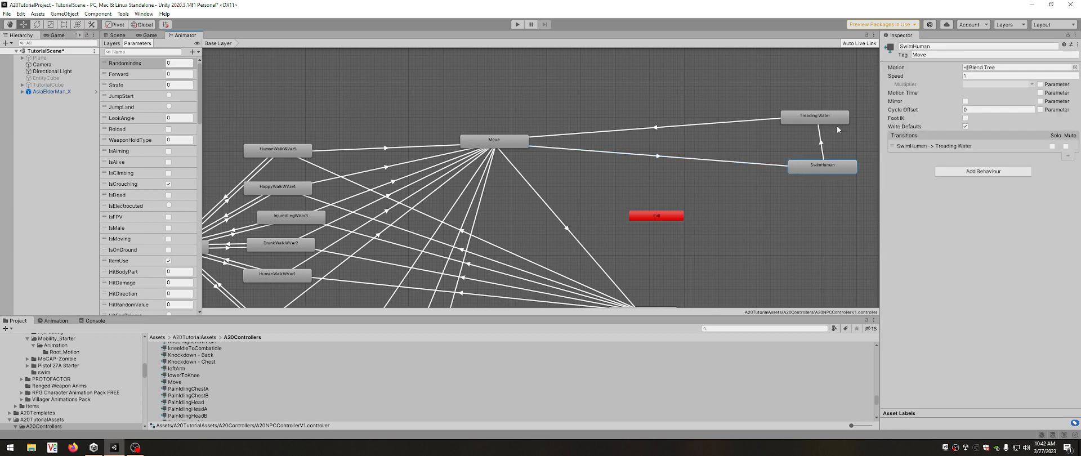
click(984, 75)
double_click(823, 166)
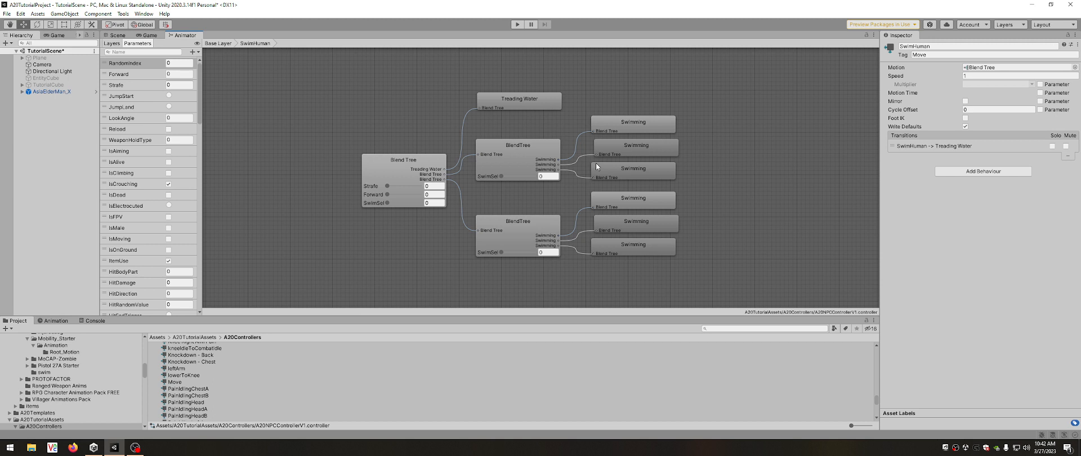
click(381, 175)
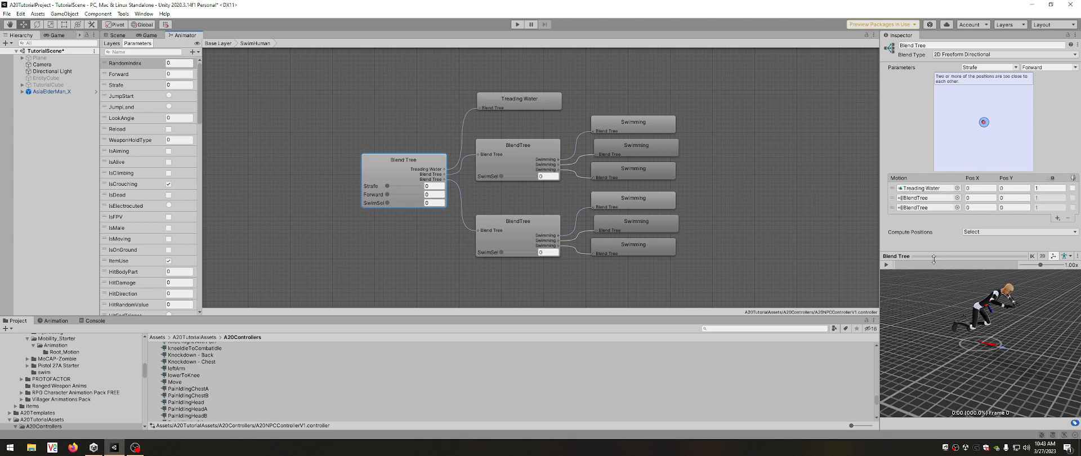
click(886, 264)
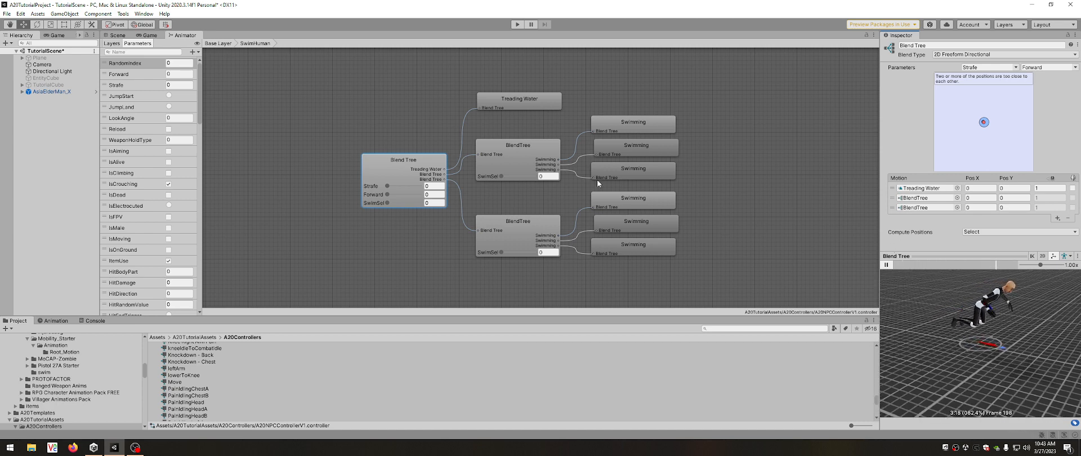
click(224, 45)
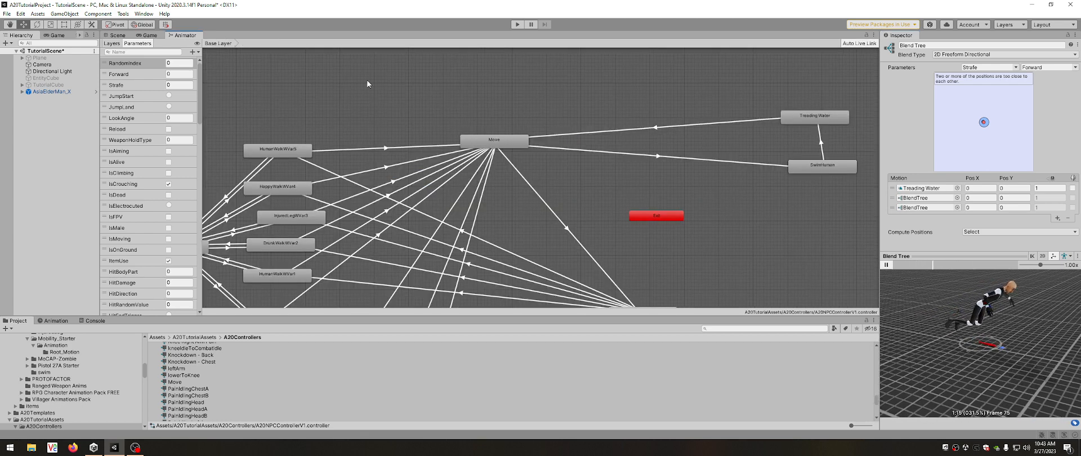
Compare the WalkType conditions on Move's transitions to Locomotion Type 7 and SwimHuman, and view the available comparison operators.
click(559, 221)
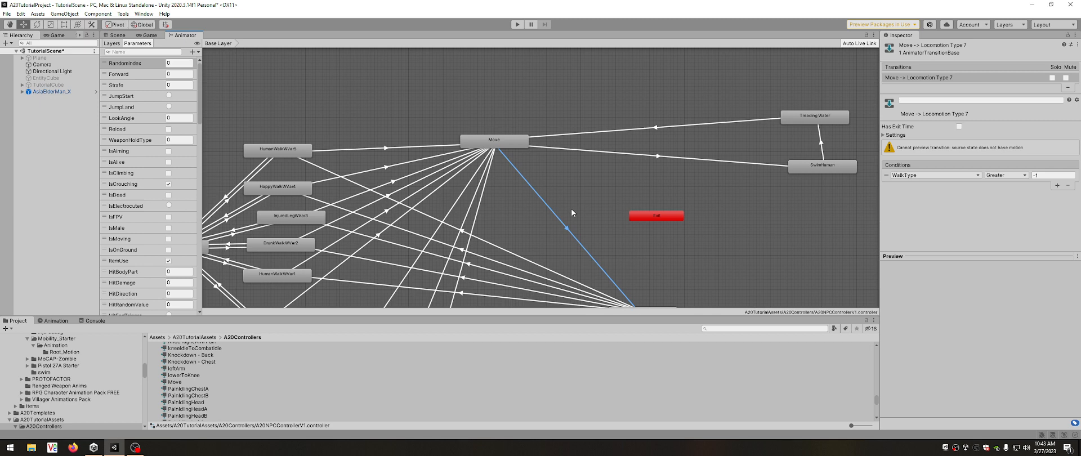
scroll(524, 221, down, 3)
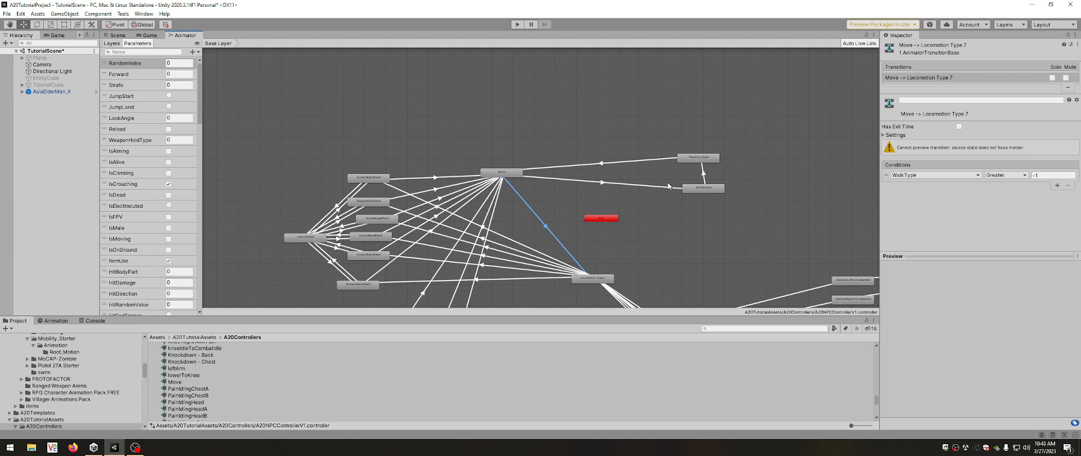
scroll(543, 202, up, 3)
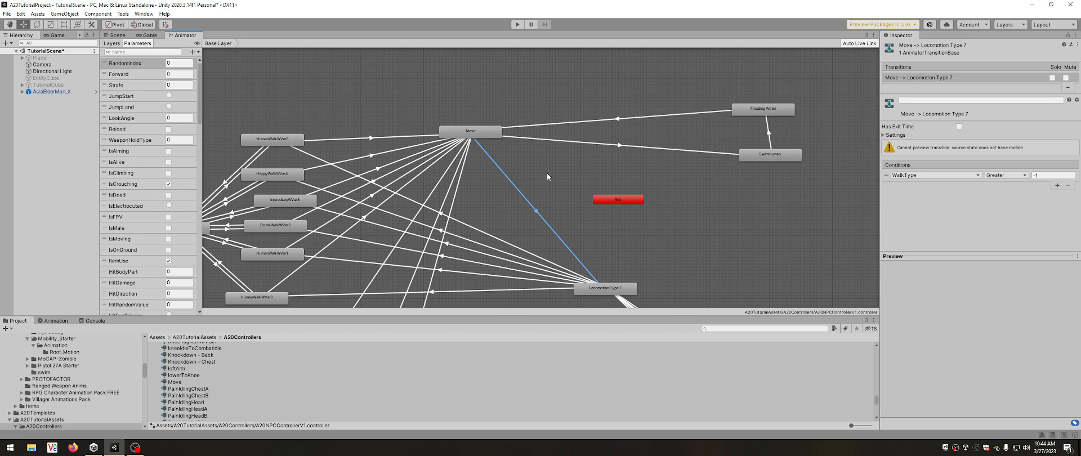
click(470, 132)
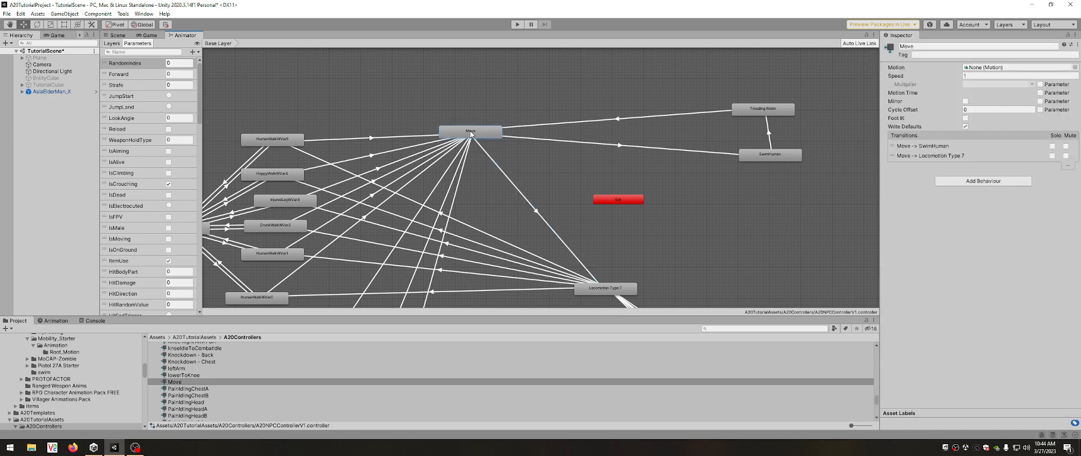
click(608, 147)
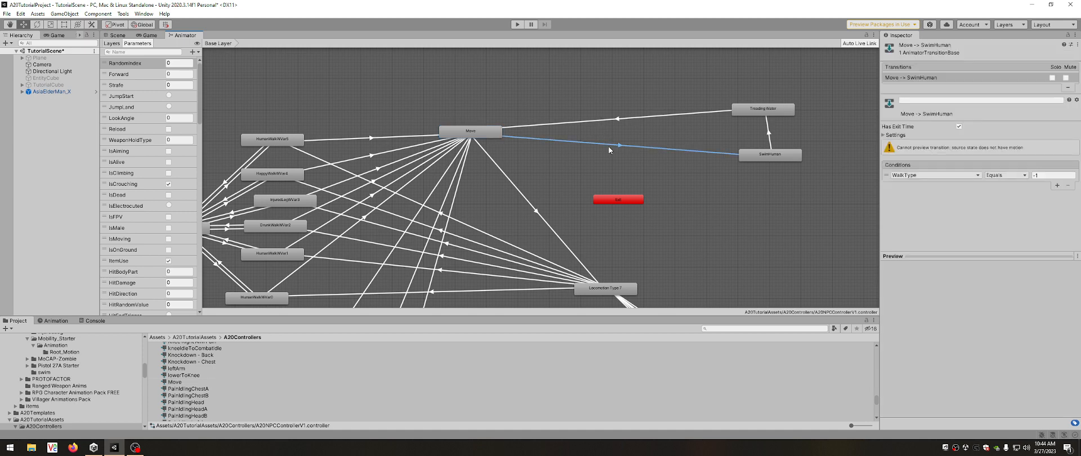
click(543, 219)
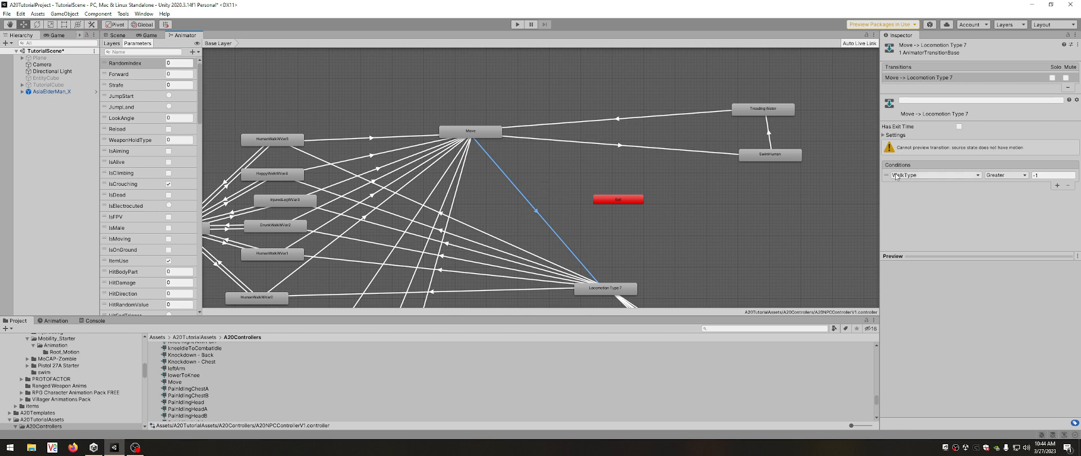
click(1010, 176)
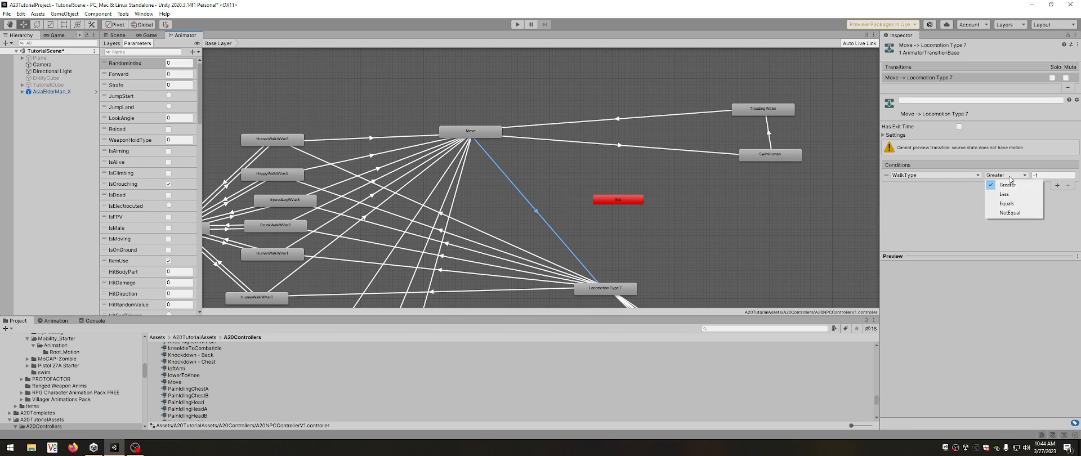
click(948, 203)
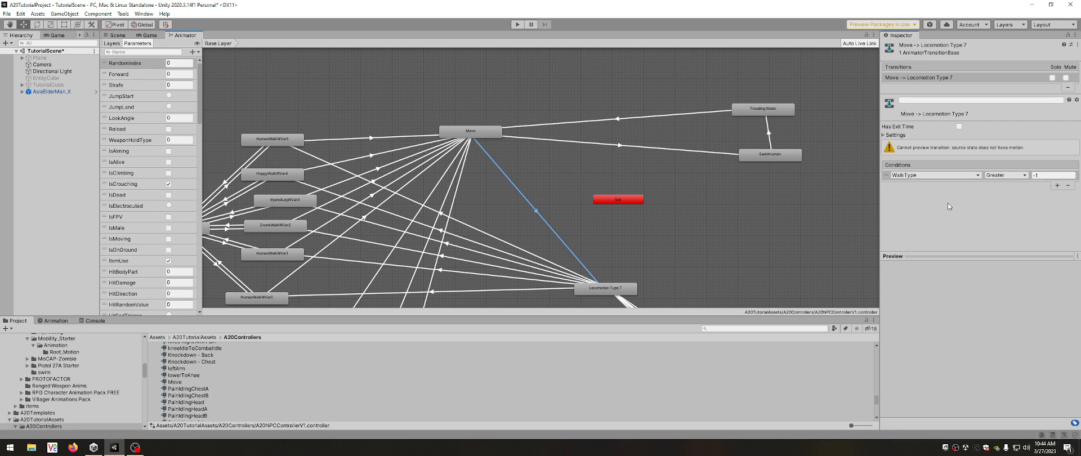
Add a second condition to the Move to SwimHuman transition: WalkType Less -1.
click(624, 147)
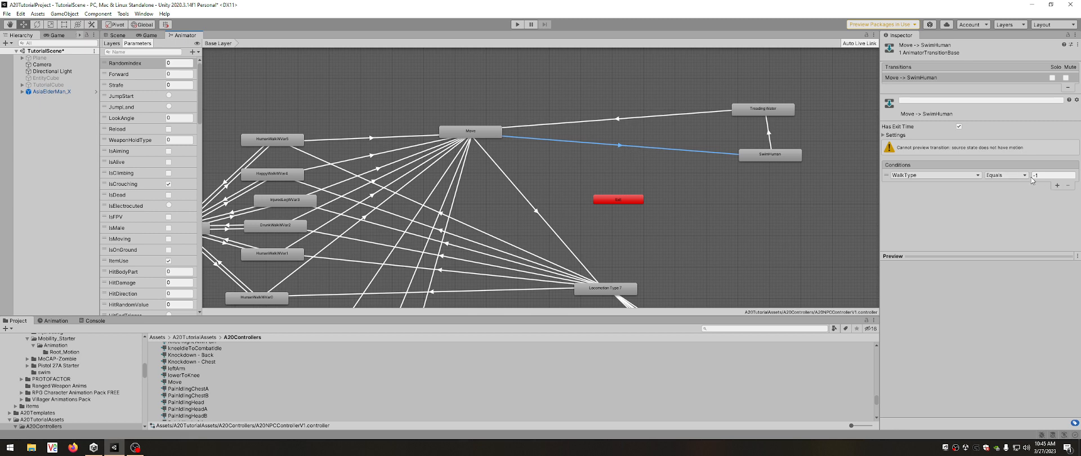
click(990, 177)
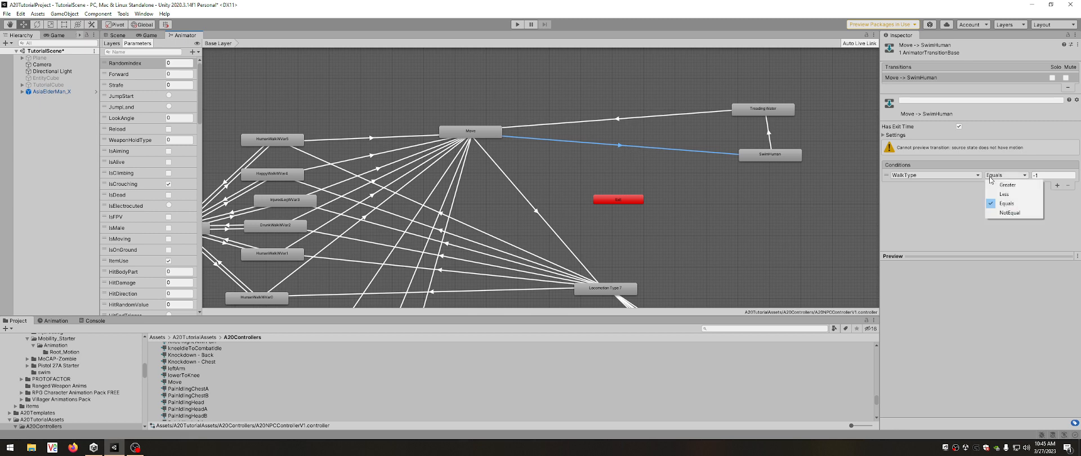
click(949, 196)
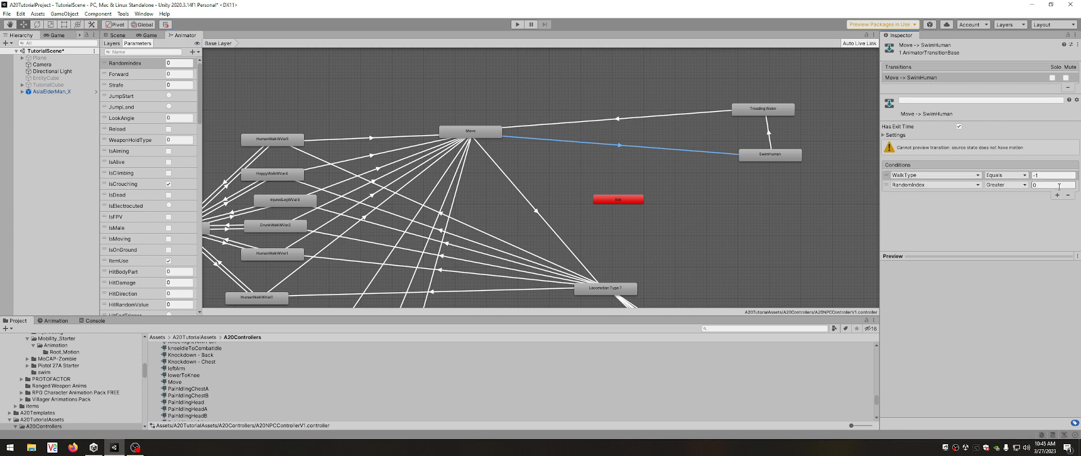
click(935, 185)
click(926, 262)
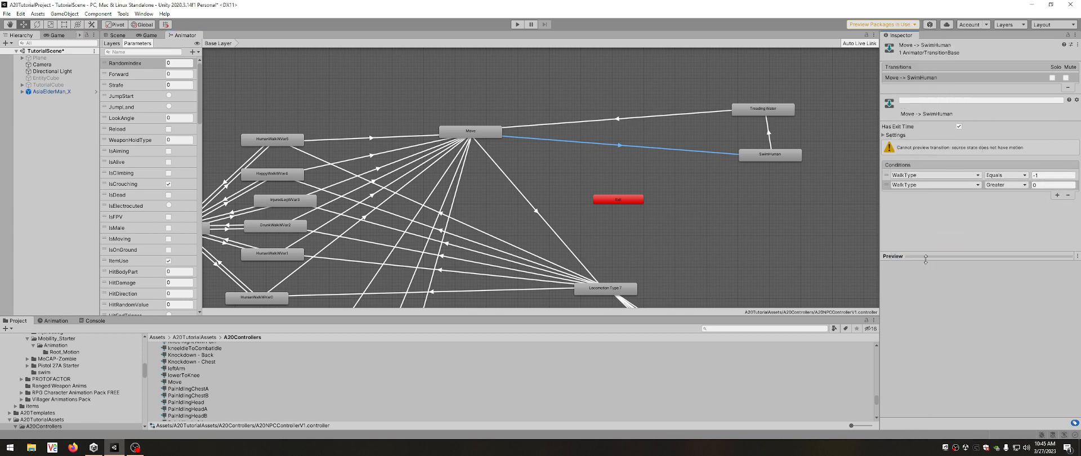
click(1010, 185)
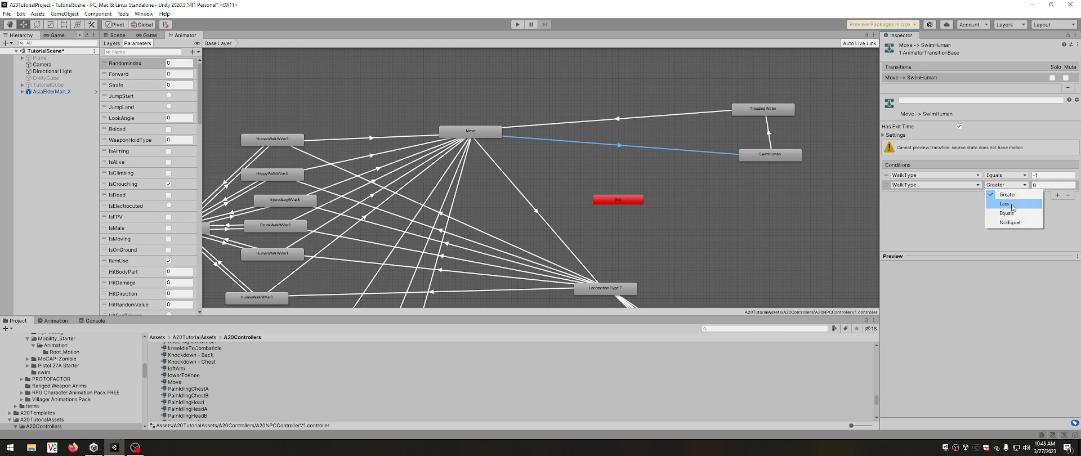
click(1012, 204)
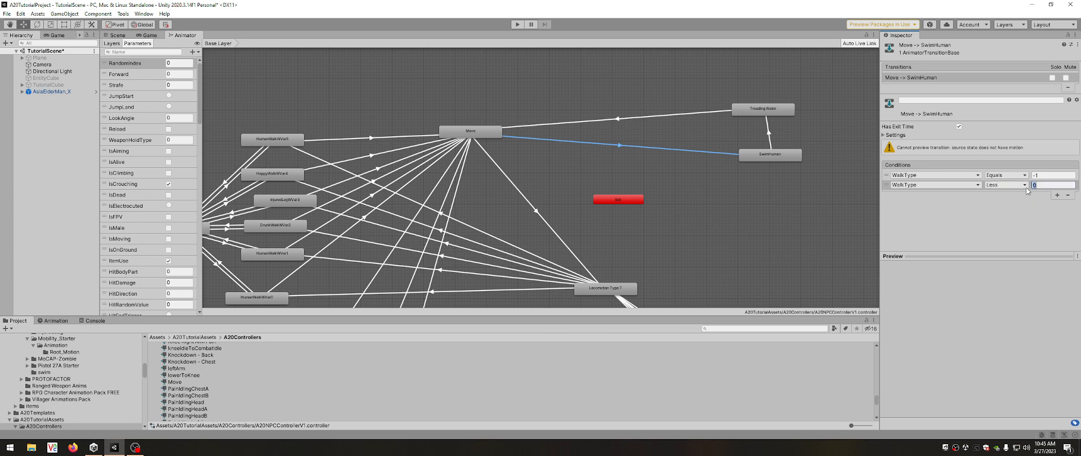
text(-41)
key(BackSpace)
key(BackSpace)
click(924, 212)
Examine the Locomotion Type 7 state and the conditions of its transitions to HumanWalkWVar5 and HappyWalkWVar4.
scroll(645, 65, down, 2)
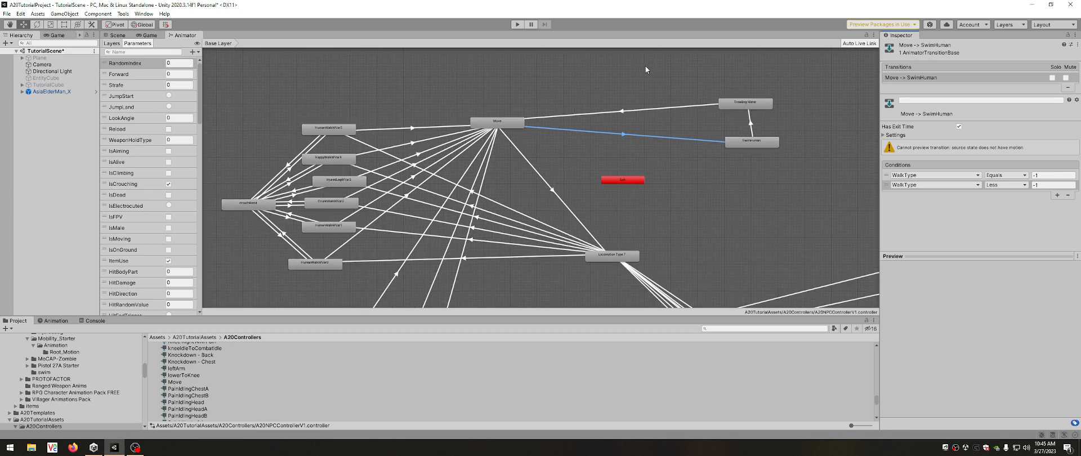
scroll(666, 184, up, 1)
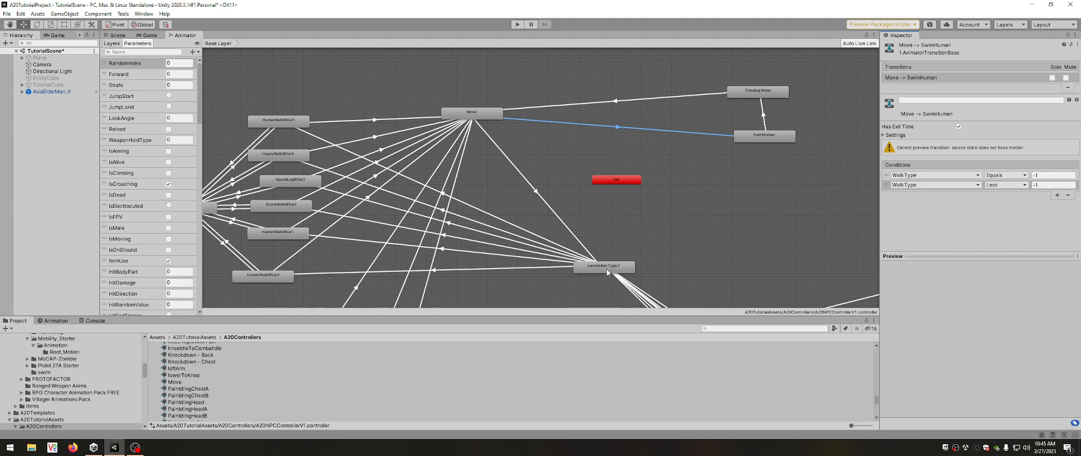
click(607, 269)
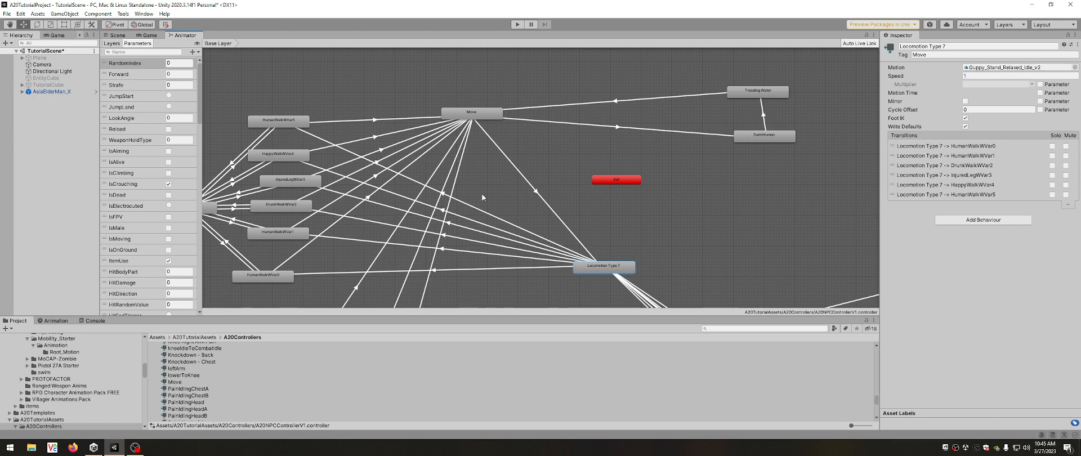
click(485, 209)
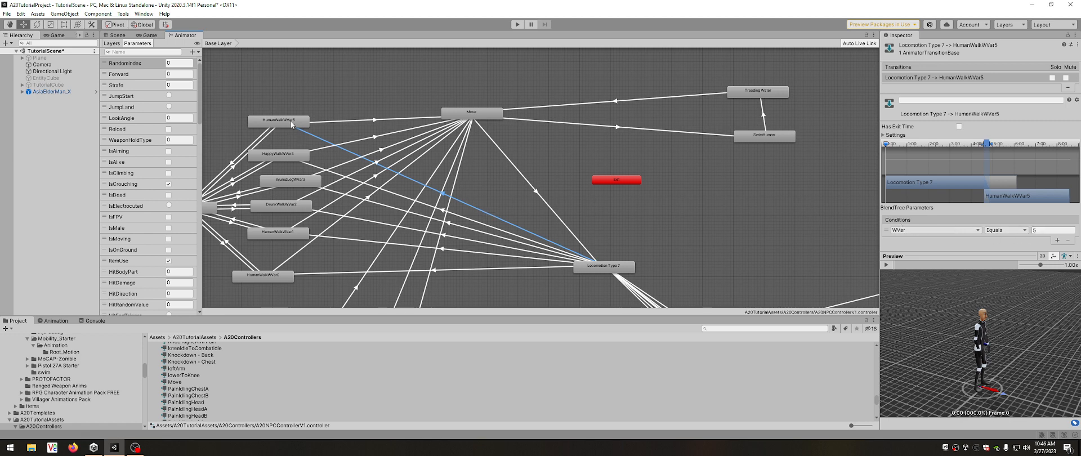
click(463, 218)
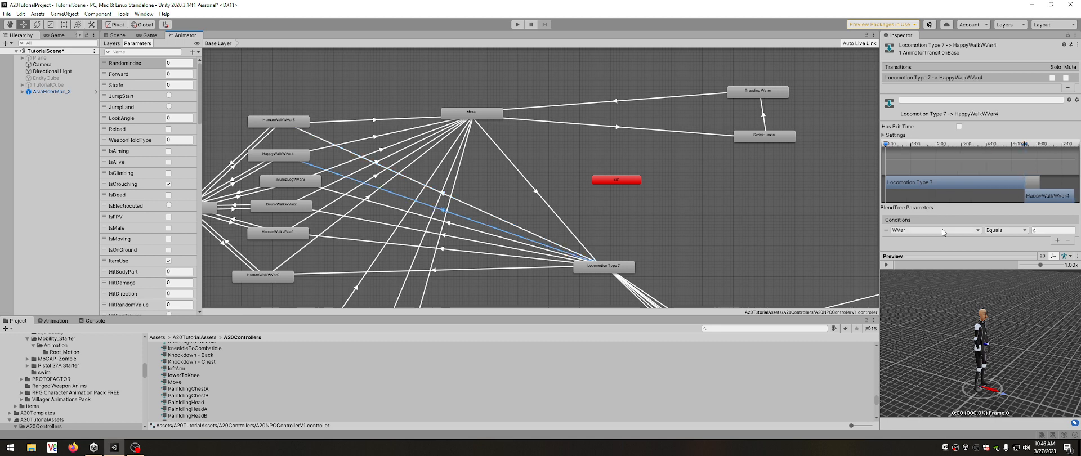
Inspect the HumanWalkWVar5 state's settings, then open its blend tree to examine the idle, walk and run motions.
click(289, 120)
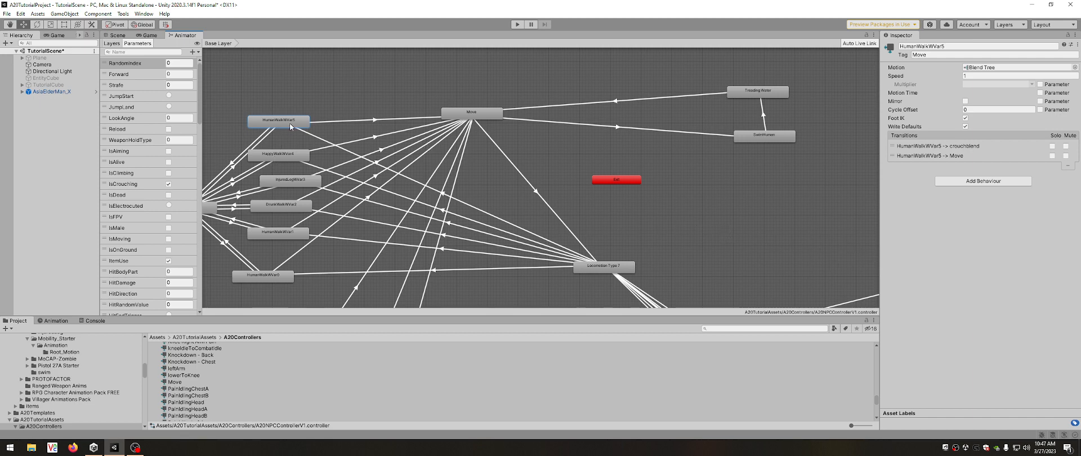
click(971, 75)
click(930, 68)
double_click(287, 123)
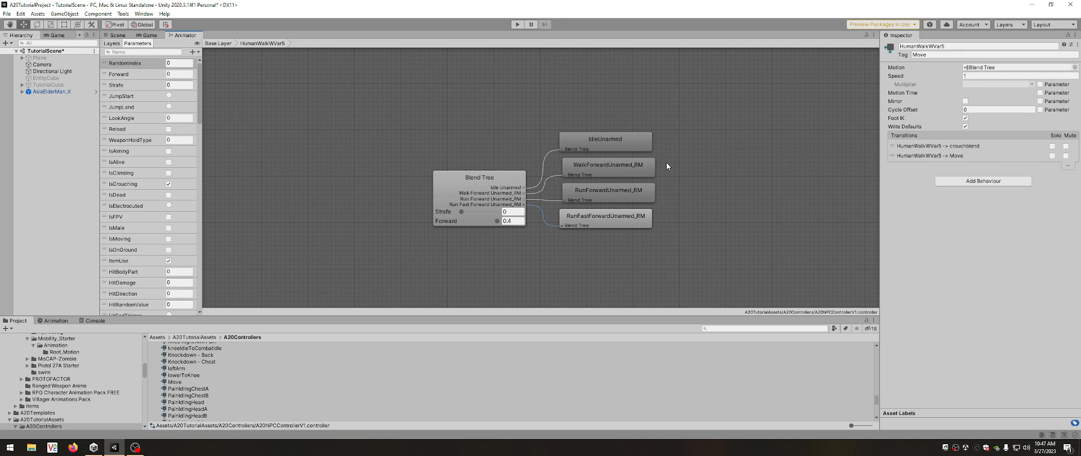
click(451, 195)
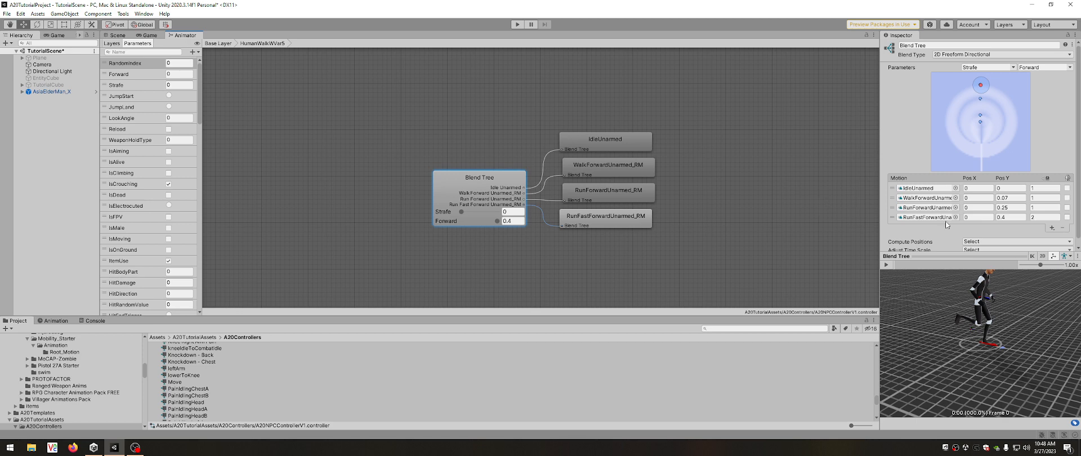
Set the HumanWalkWVar5 blend tree's Forward value to 0 and play the idle animation in the preview.
click(512, 221)
text(0)
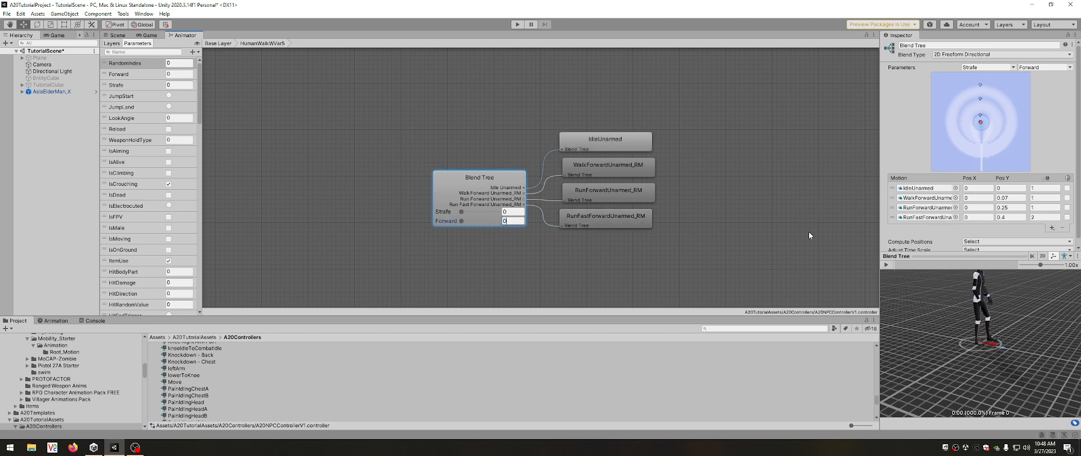
click(887, 265)
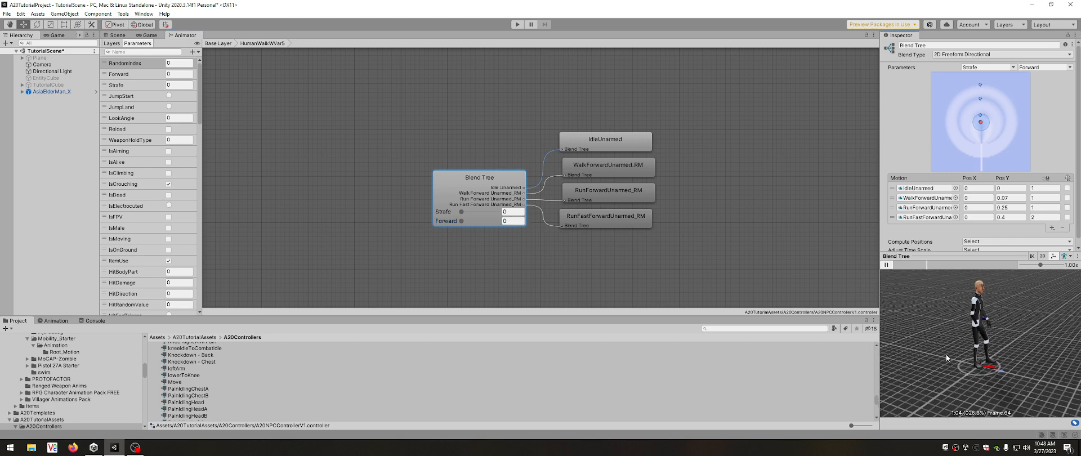
scroll(992, 352, up, 4)
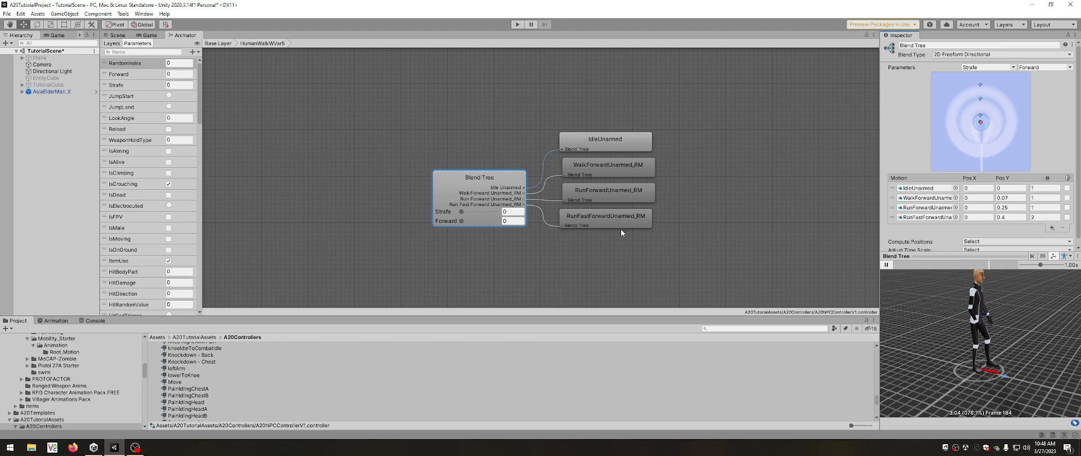
Try Forward values of 0.03 and 0.08, and compare them with the Pos Y values of IdleUnarmed and the walk motion.
click(512, 221)
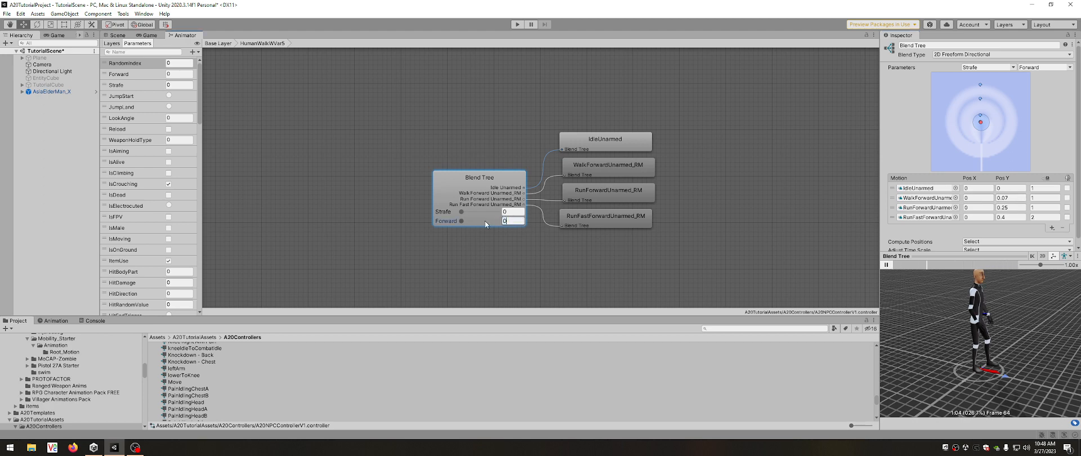
text(0.03)
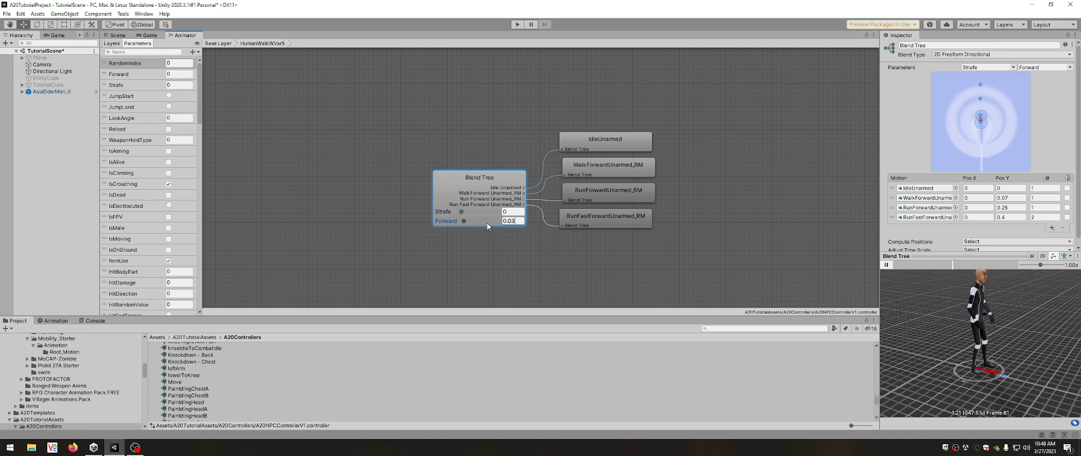
text(8)
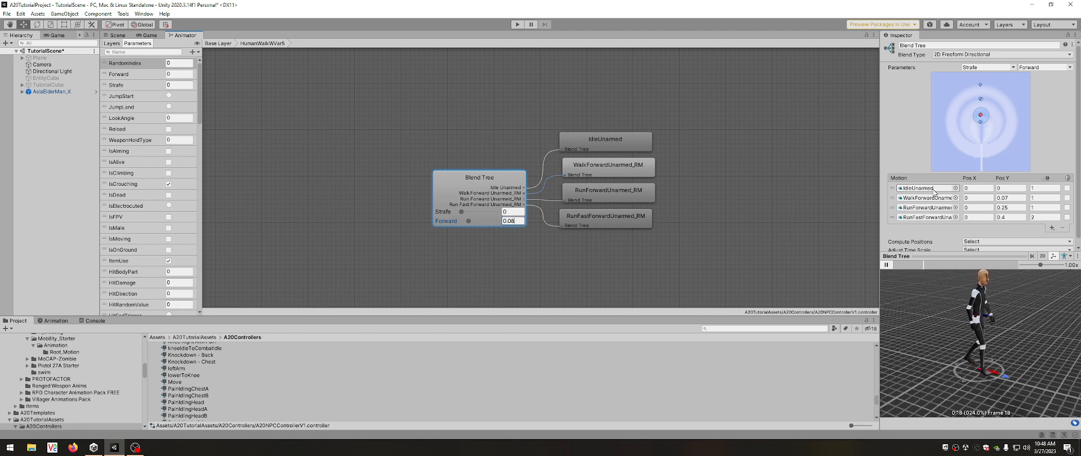
click(1001, 187)
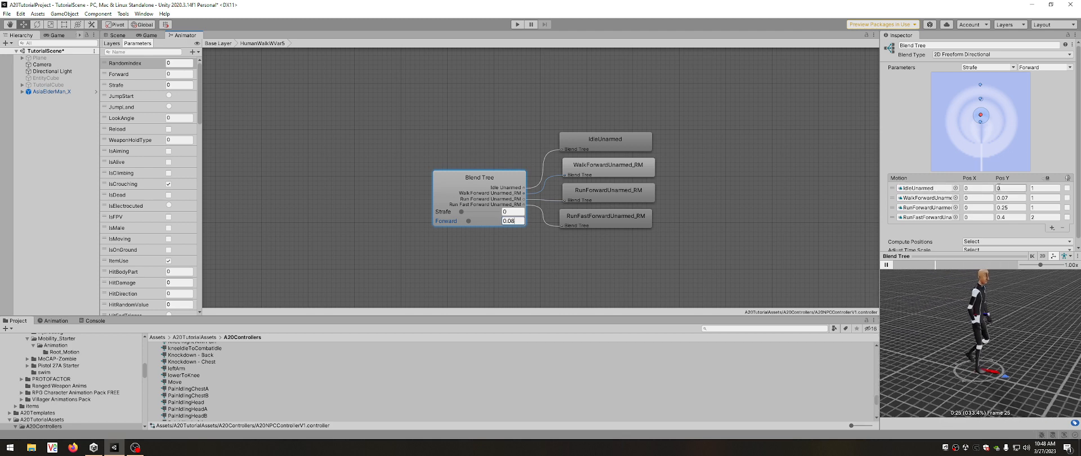
click(978, 197)
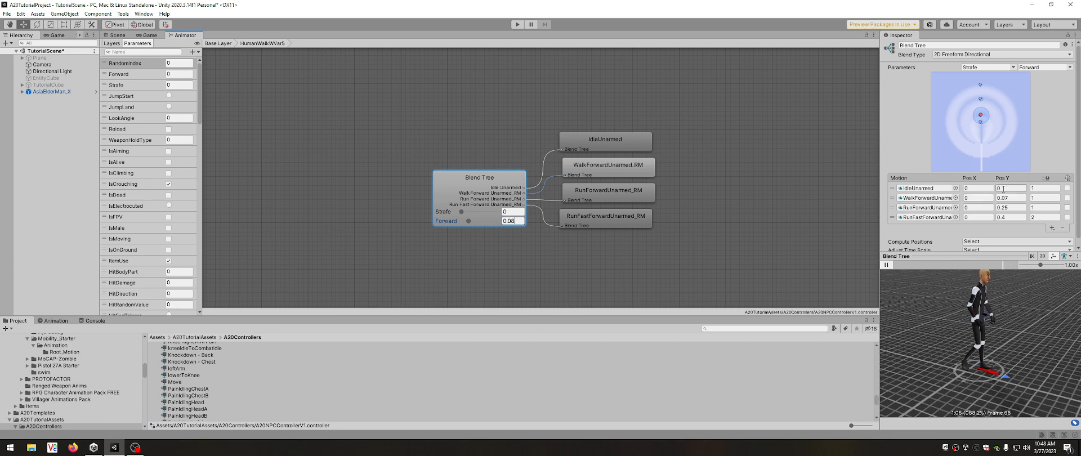
click(1003, 198)
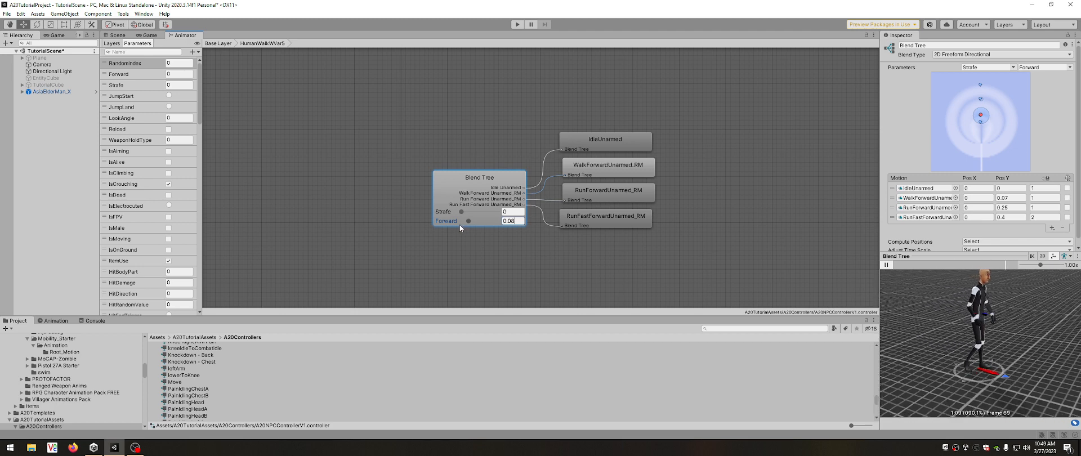
Raise the Forward value to about 0.349 and on to 0.4, and inspect the fast-run motion's speed multiplier.
drag(465, 221, 488, 227)
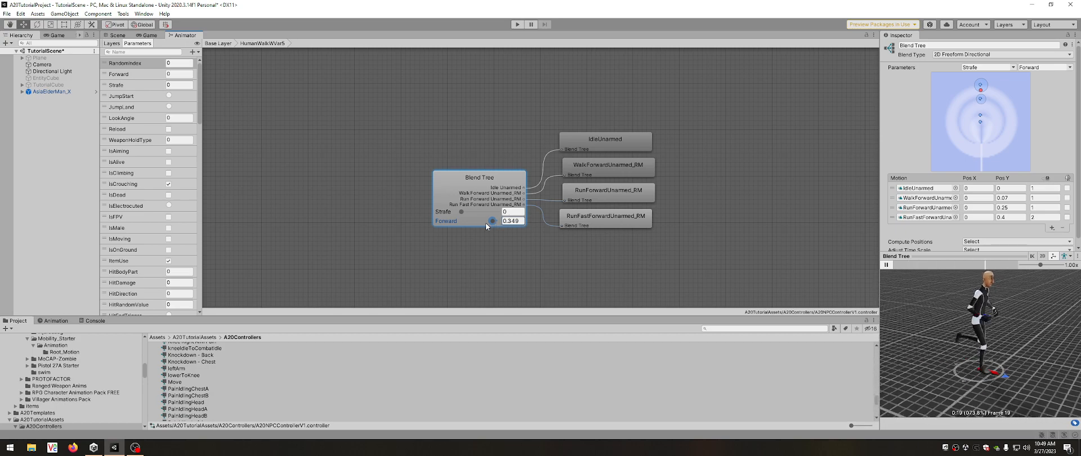
drag(494, 224, 530, 221)
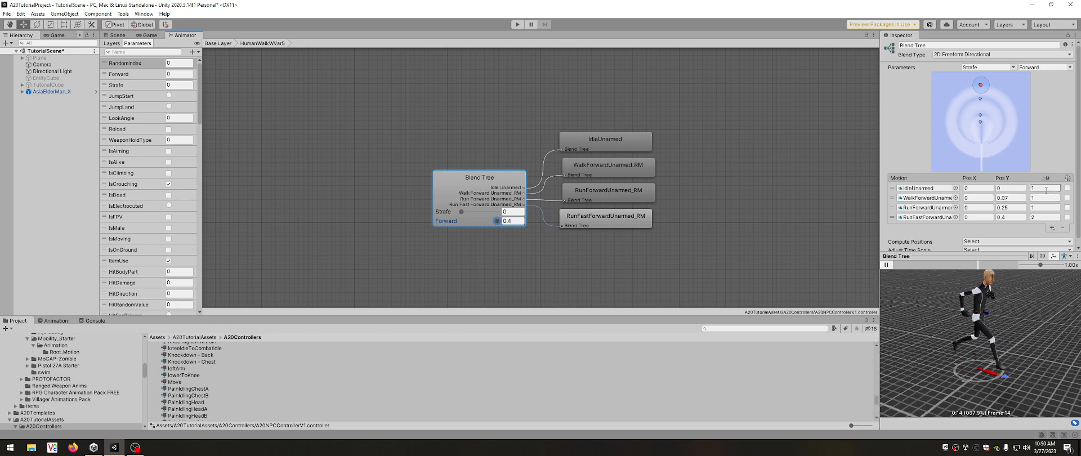
click(1040, 218)
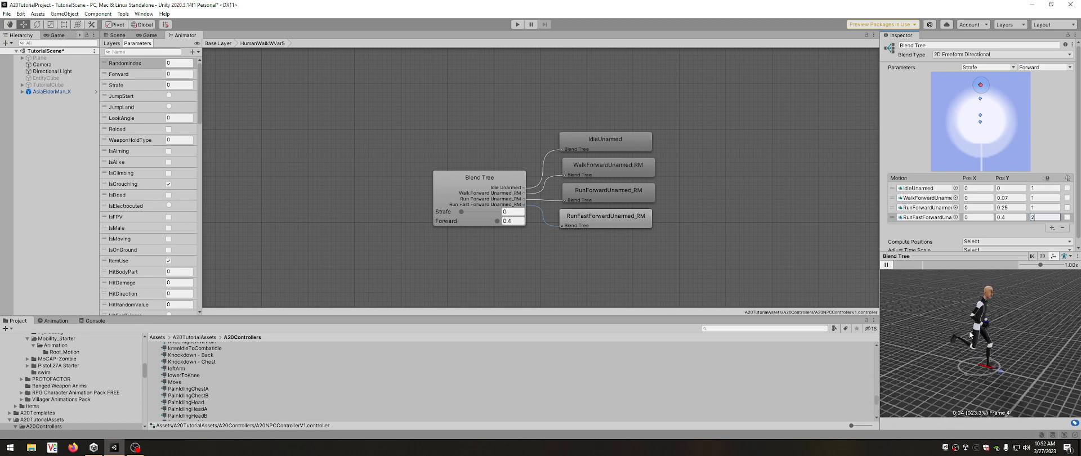
Check the Apply Root Motion setting in the Animator component of AsiaElderMan_X.
click(51, 91)
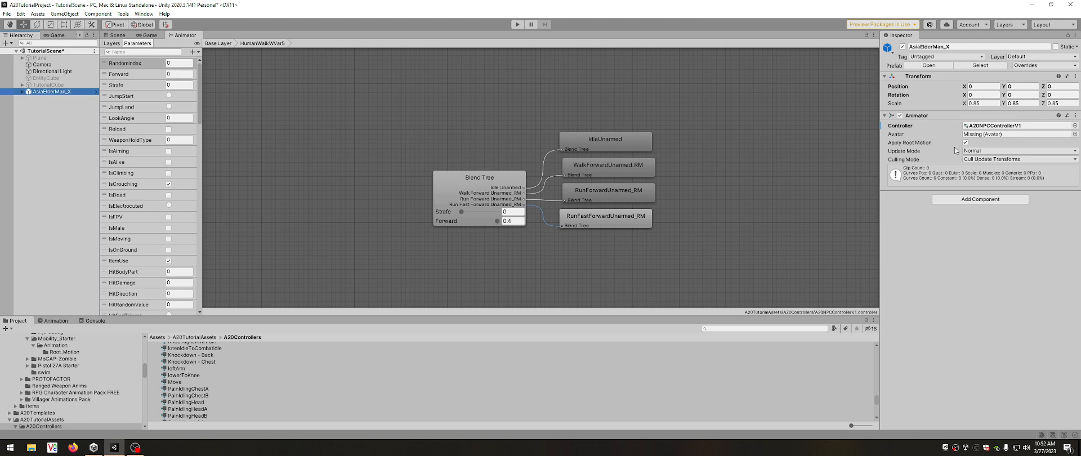
click(965, 142)
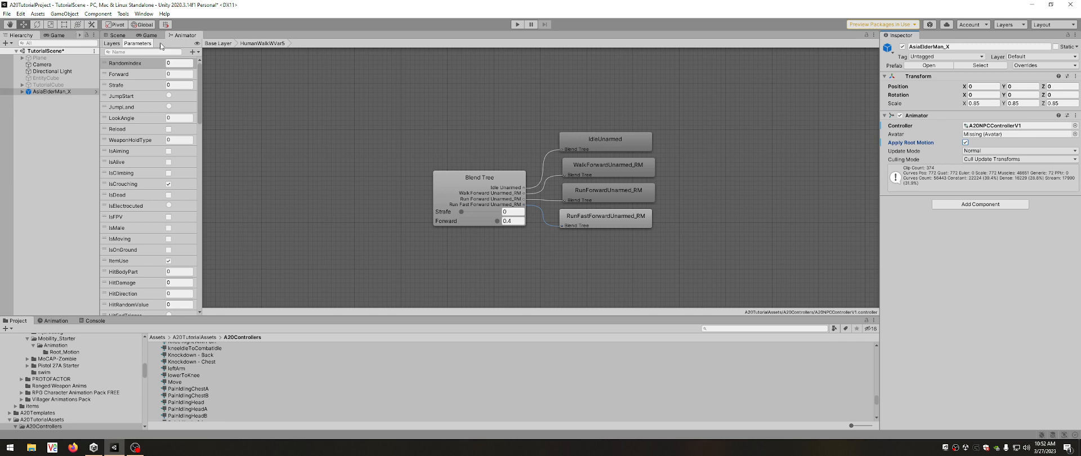
Play the HumanWalkWVar5 blend tree preview, lower Forward to about 0.093, and return to the Base Layer.
click(502, 198)
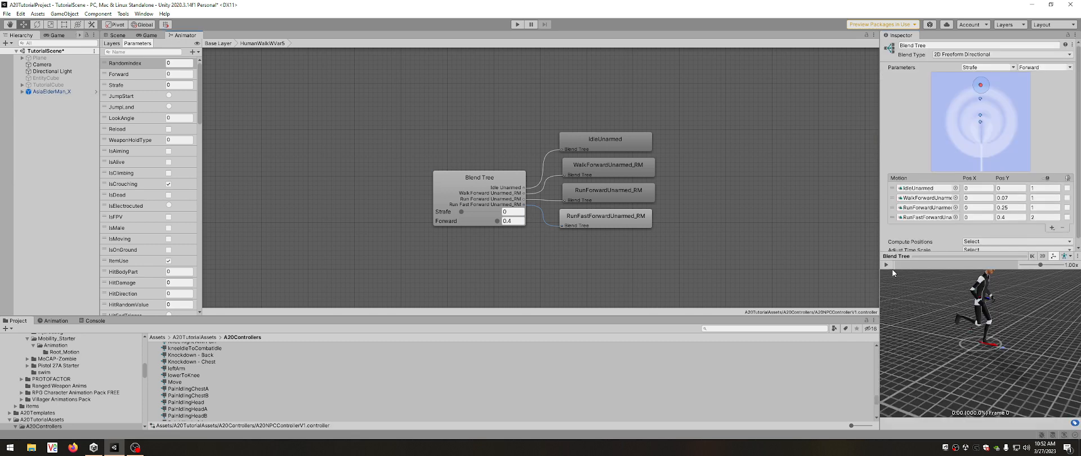
click(887, 265)
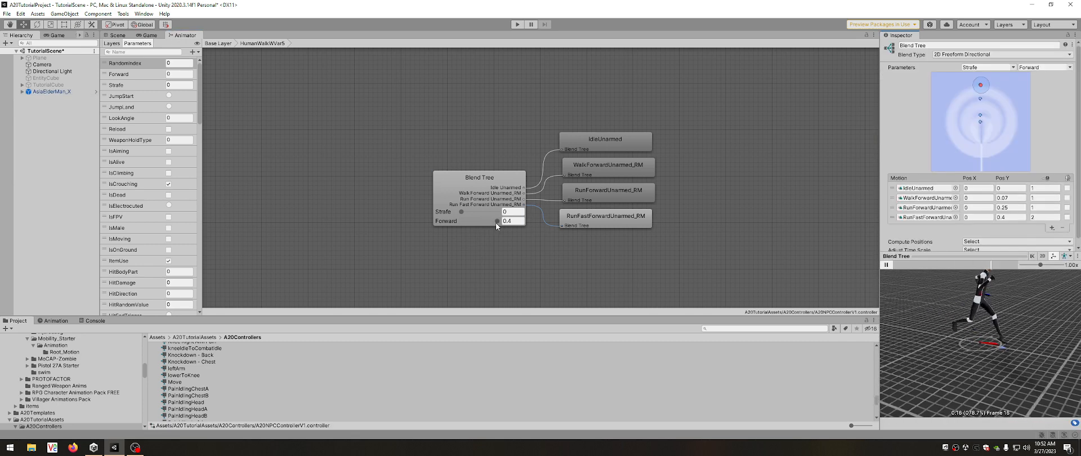
drag(495, 221, 468, 222)
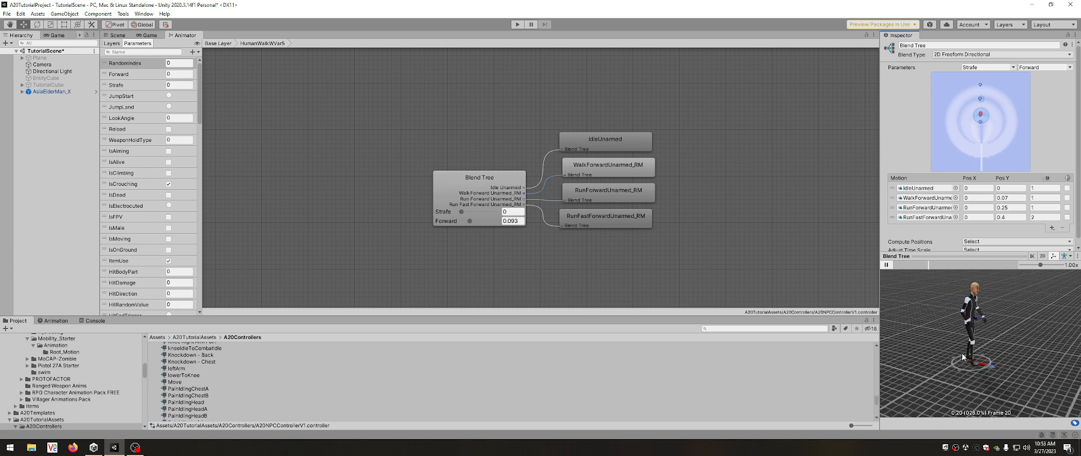
click(219, 43)
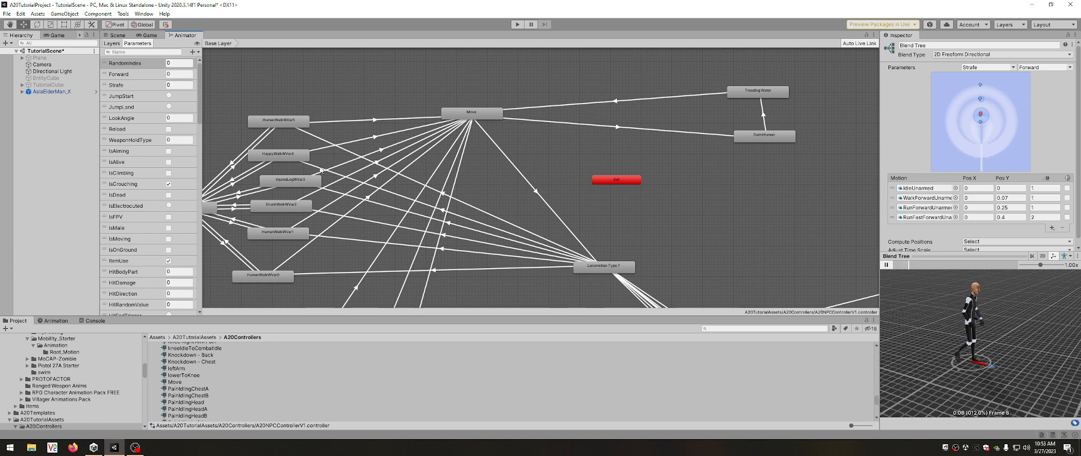
View the HappyWalkWVar4 state and the WVar conditions on Locomotion Type 7's transitions to HumanWalkWVar5 and HappyWalkWVar4.
click(281, 158)
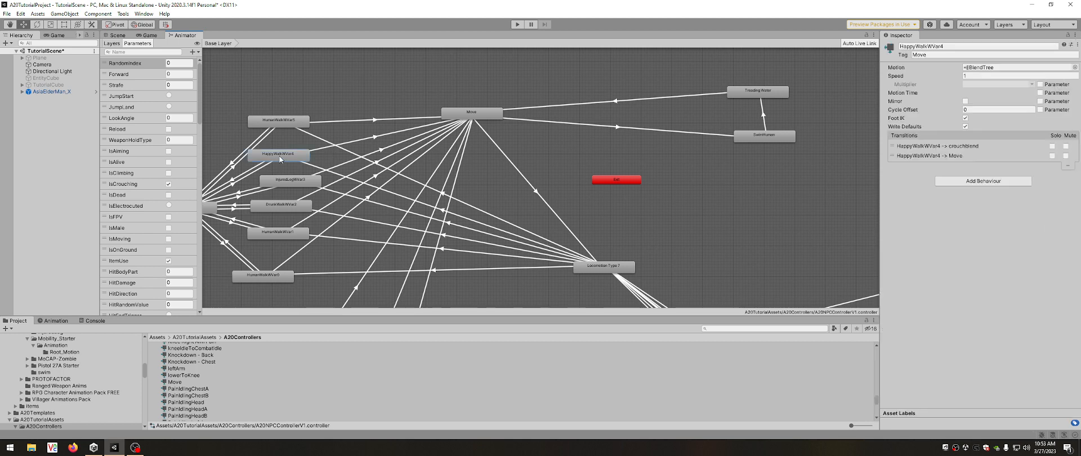
click(464, 221)
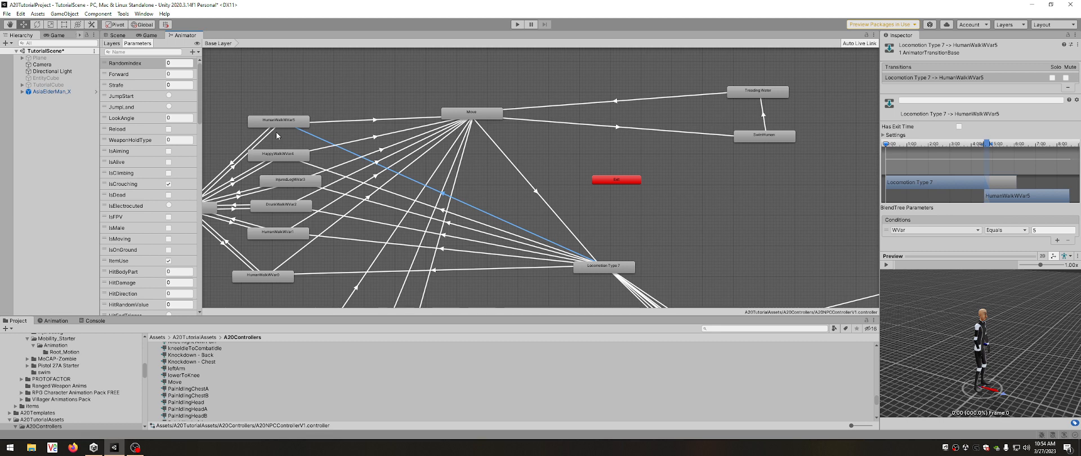
click(477, 221)
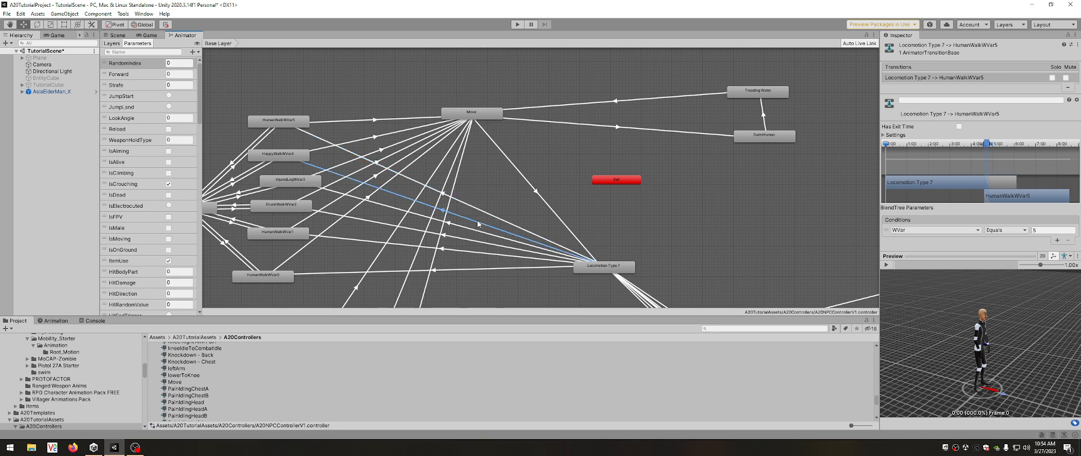
Open the HappyWalkWVar4 blend tree, play its preview while examining its motions, and return to the Base Layer.
click(280, 155)
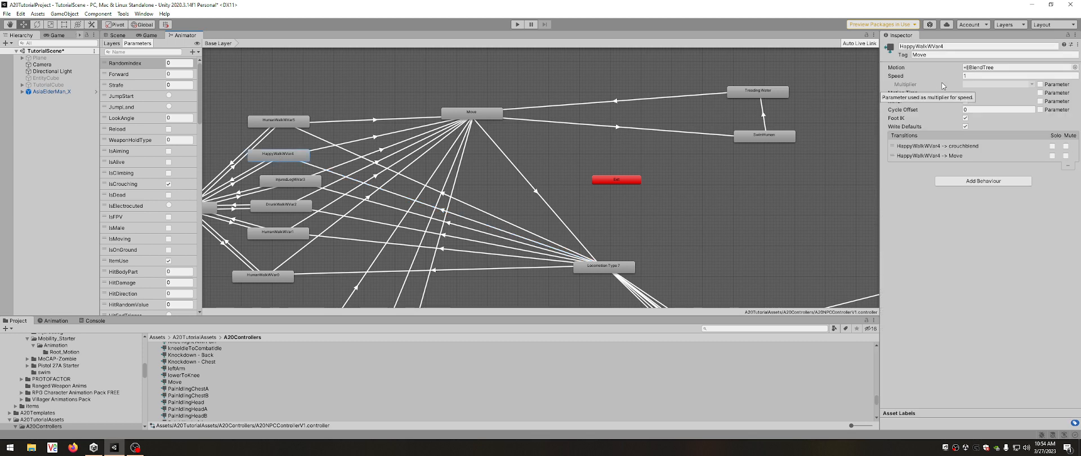
double_click(282, 152)
click(454, 178)
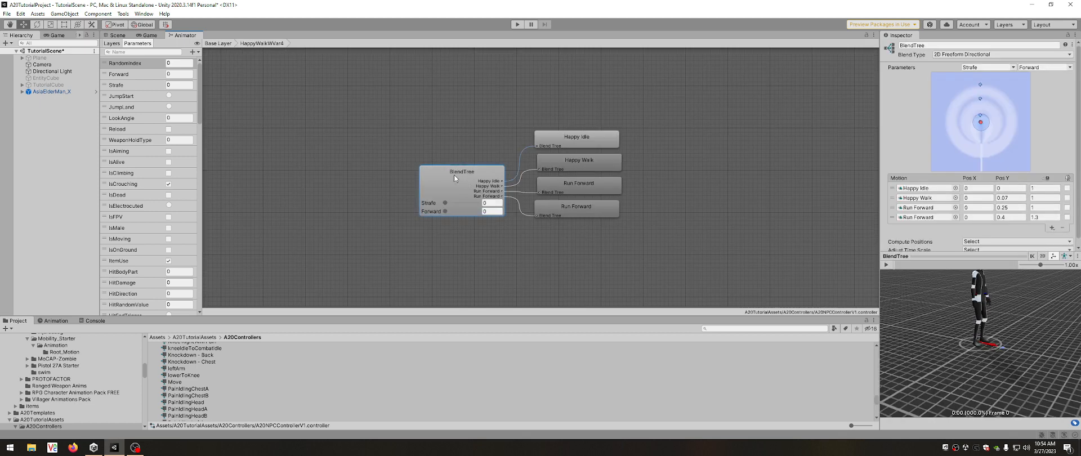
drag(909, 317, 927, 352)
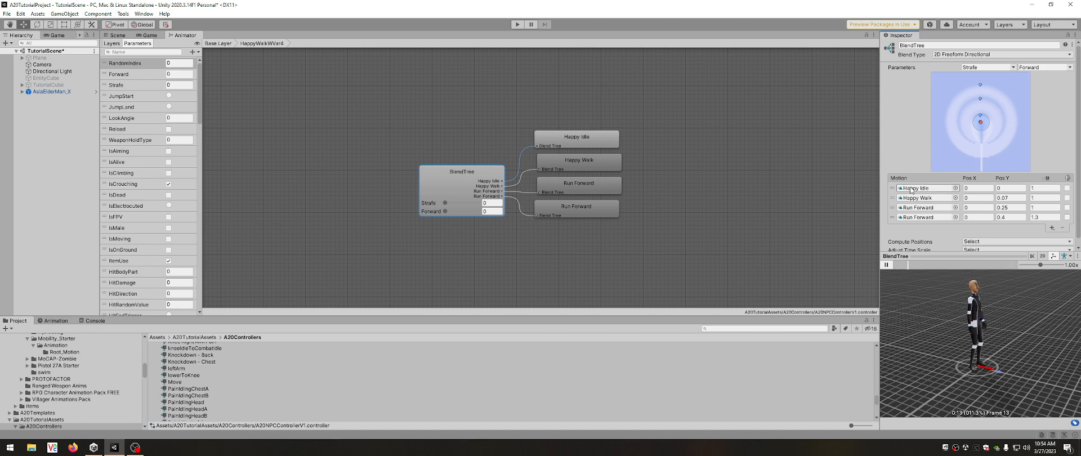
scroll(963, 226, down, 1)
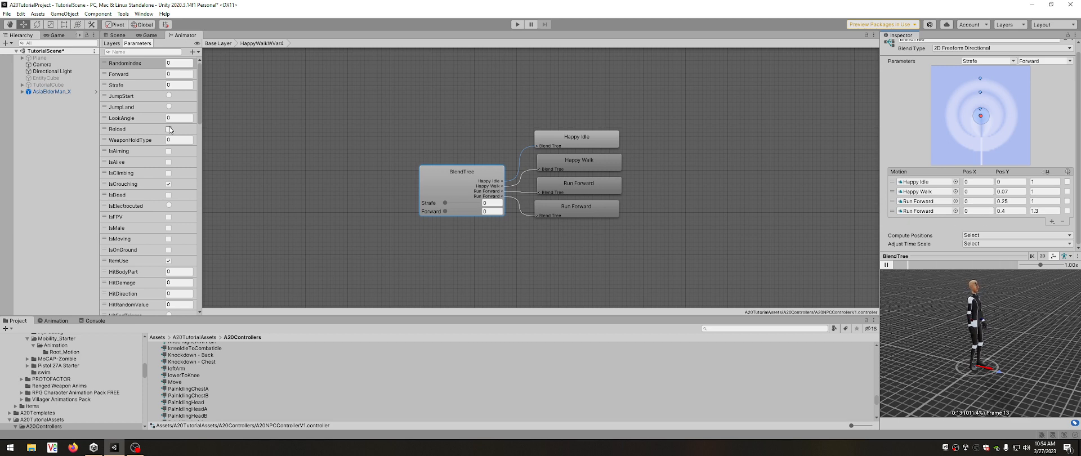
click(223, 43)
Recheck the WVar conditions for HumanWalkWVar5 and HappyWalkWVar4, and replay the HappyWalkWVar4 blend tree preview.
click(474, 206)
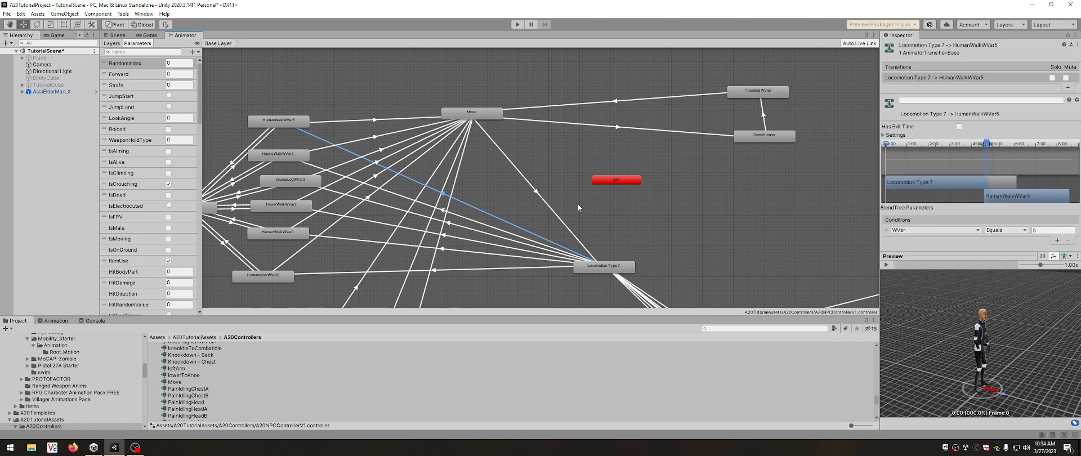
click(453, 214)
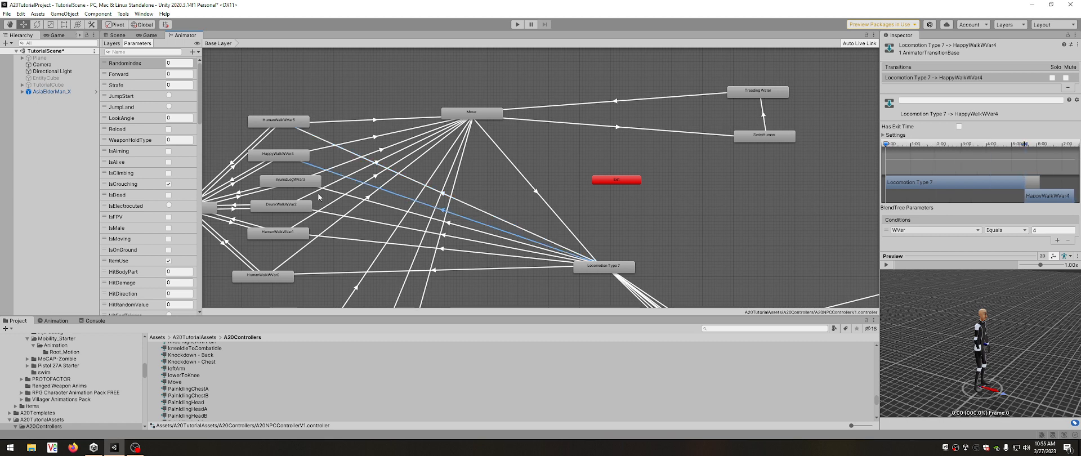
click(284, 159)
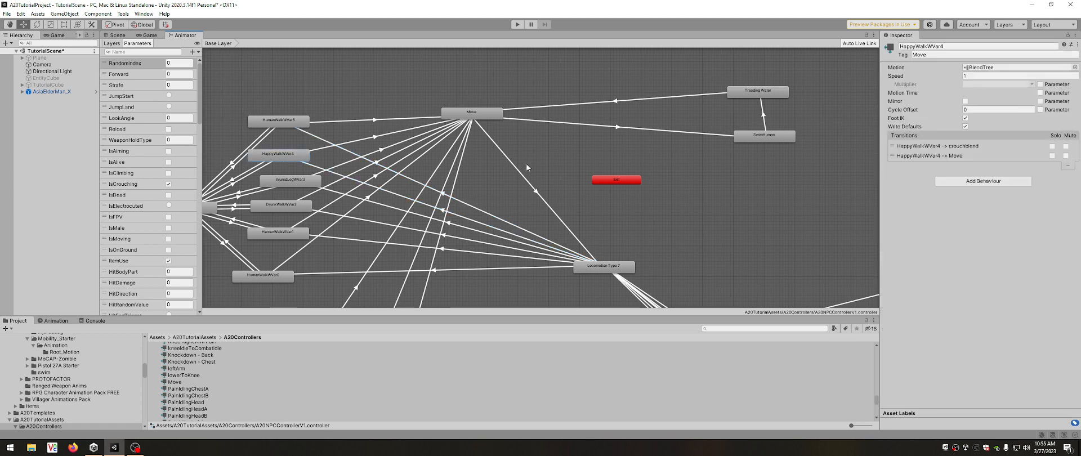
double_click(289, 157)
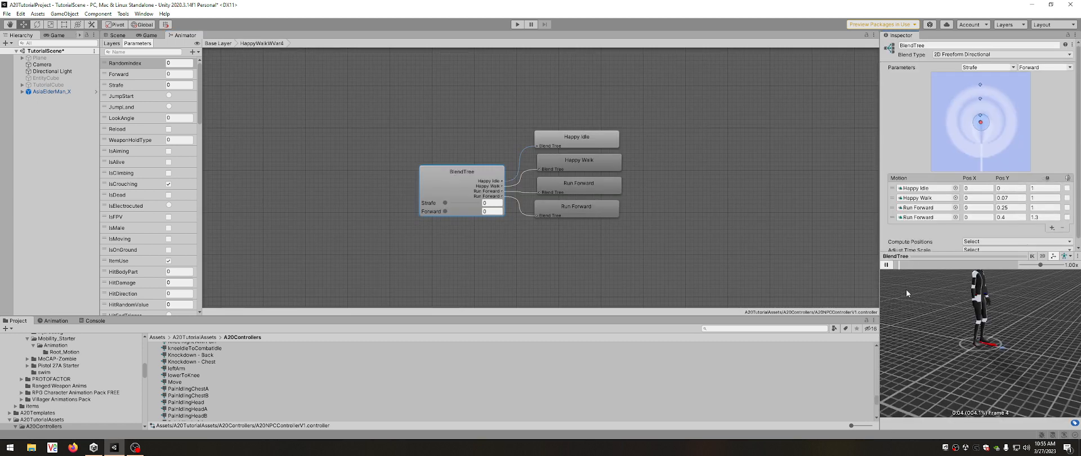
click(219, 43)
Reopen the HumanWalkWVar5 blend tree and play its walking animation preview for comparison.
click(282, 120)
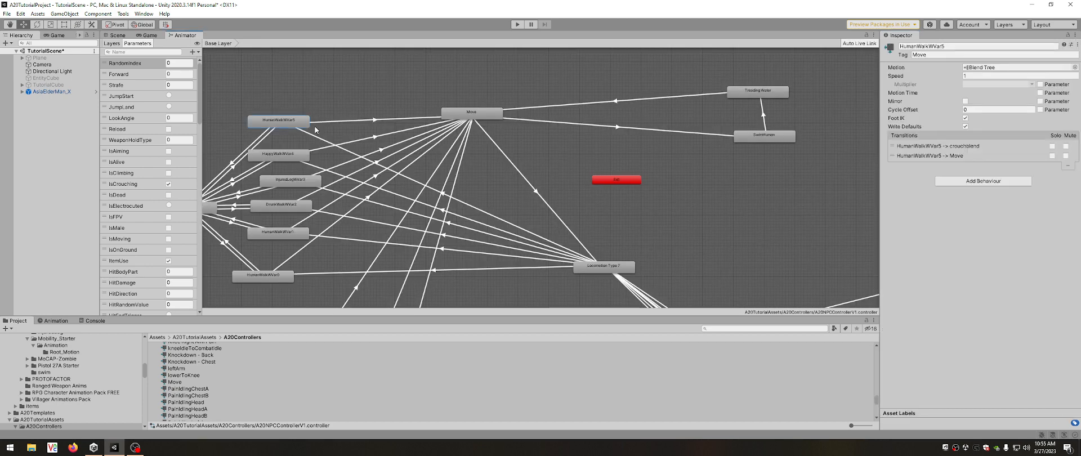
double_click(291, 126)
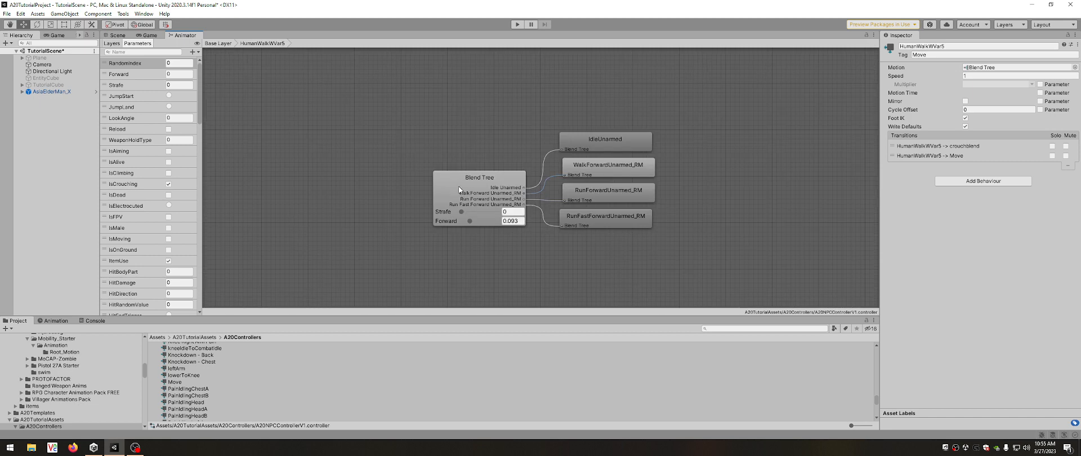
click(886, 264)
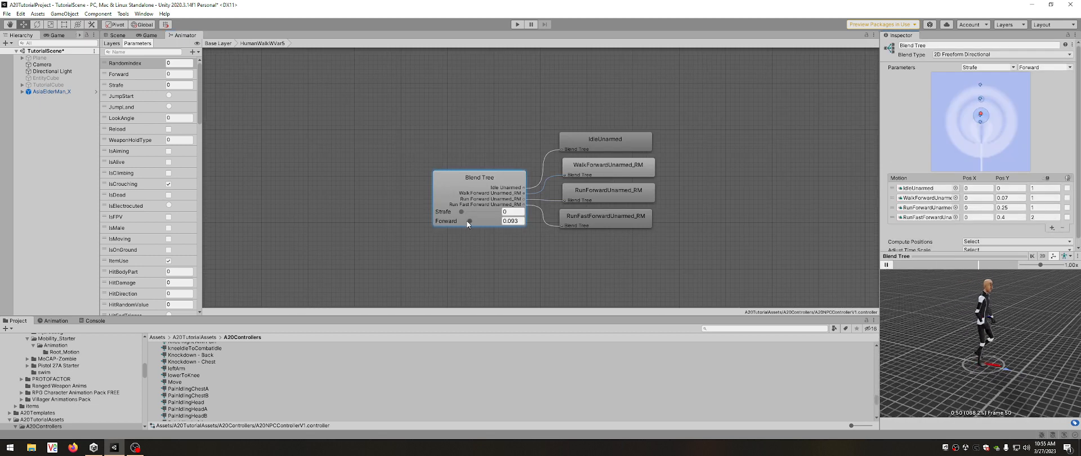
Reset Forward to 0 in the HumanWalkWVar5 blend tree, and view its incoming transition from Locomotion Type 7 on the Base Layer.
drag(469, 221, 448, 222)
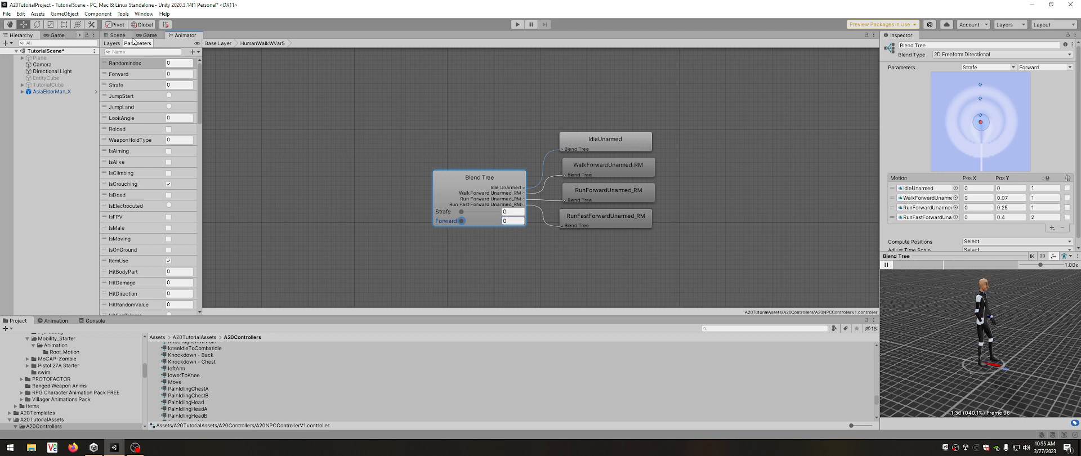
click(217, 43)
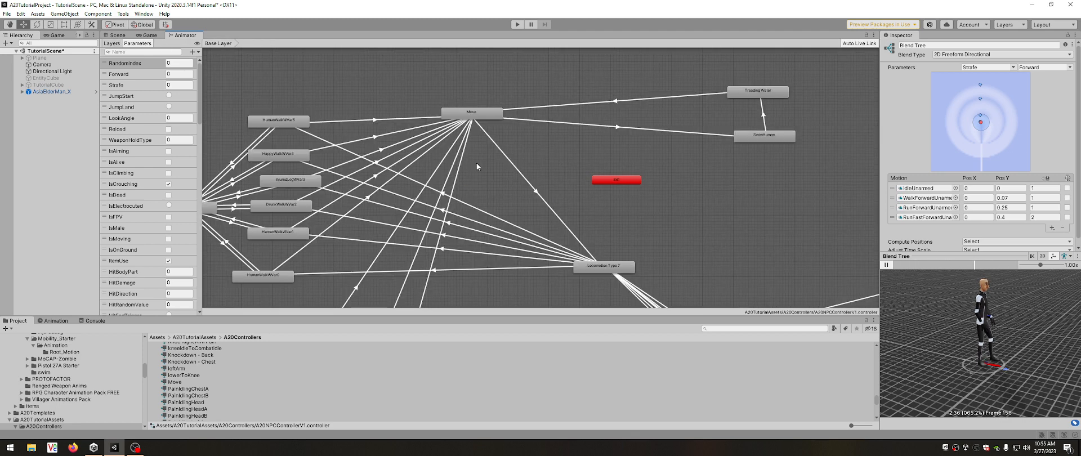
click(469, 208)
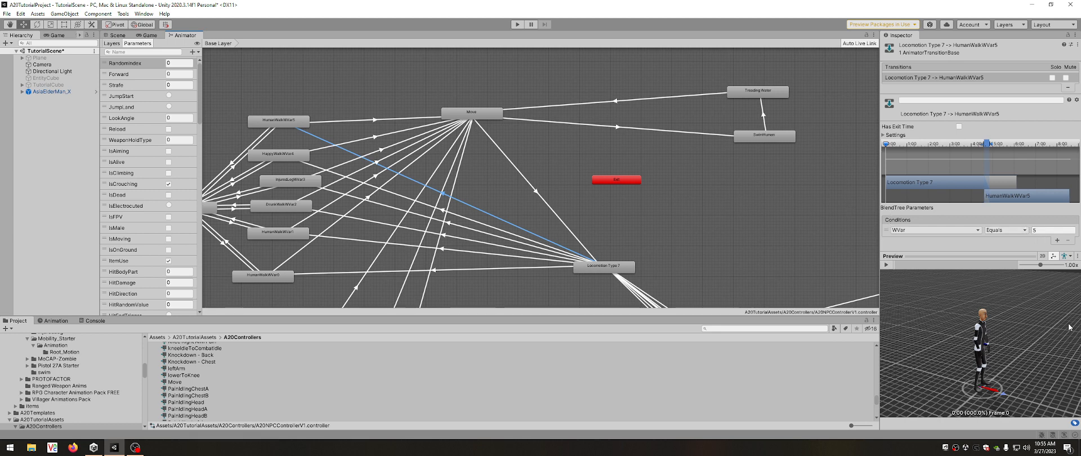
Check the InjuredLegWVar3 state and the WVar conditions on Locomotion Type 7's transitions to HappyWalkWVar4 and InjuredLegWVar3.
click(290, 181)
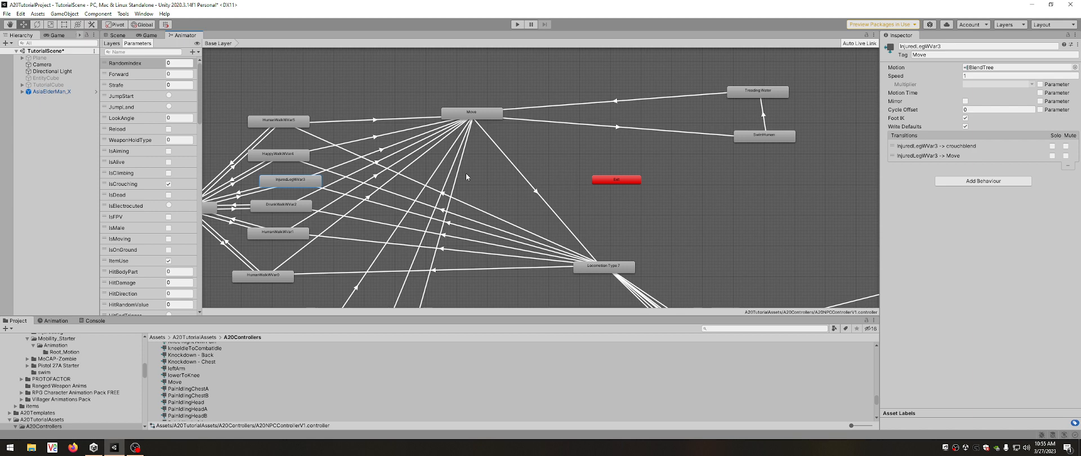
click(457, 215)
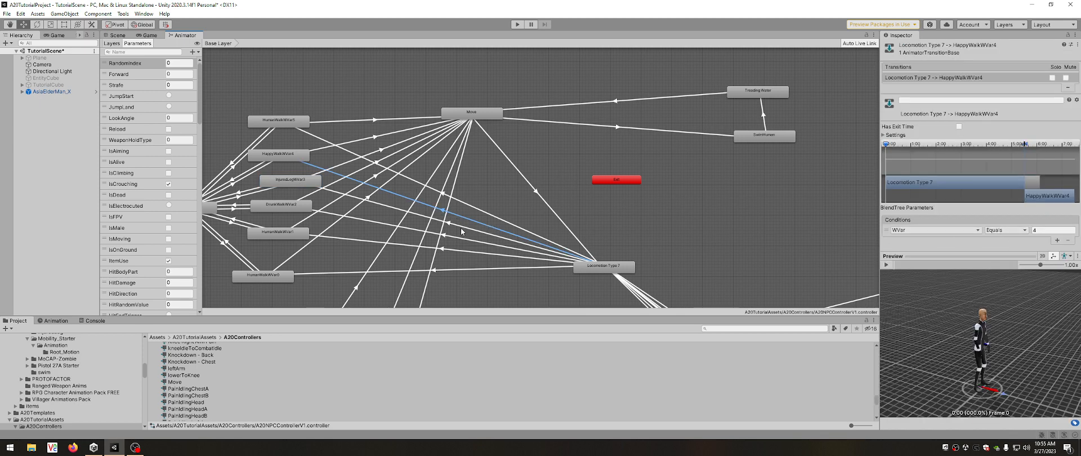
click(461, 227)
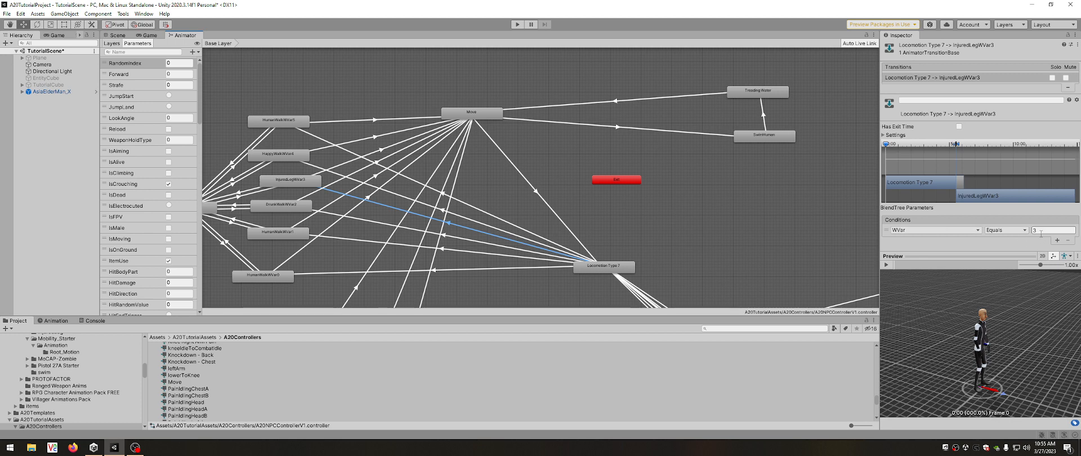
Open the InjuredLegWVar3 blend tree, play its preview, and raise Forward to 0.166 and 0.4 to compare the injured motions.
click(285, 180)
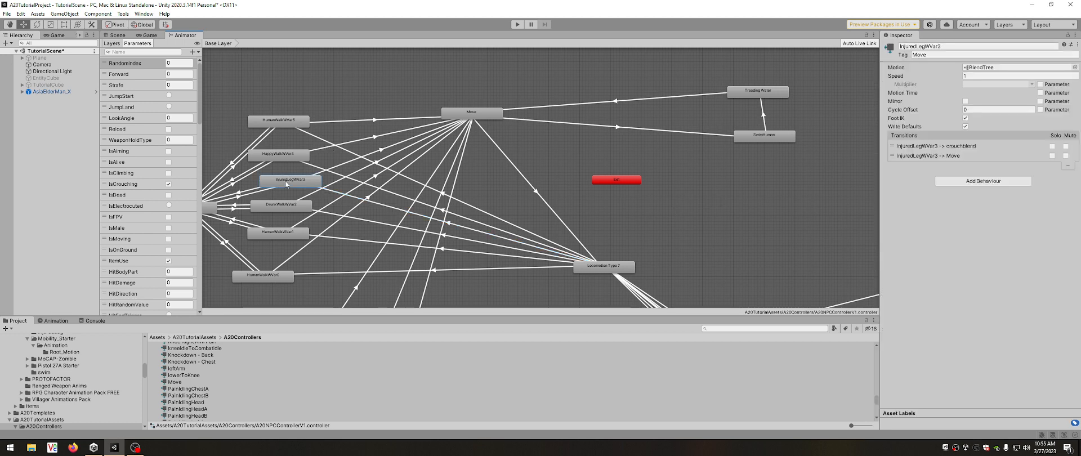
double_click(285, 180)
click(452, 194)
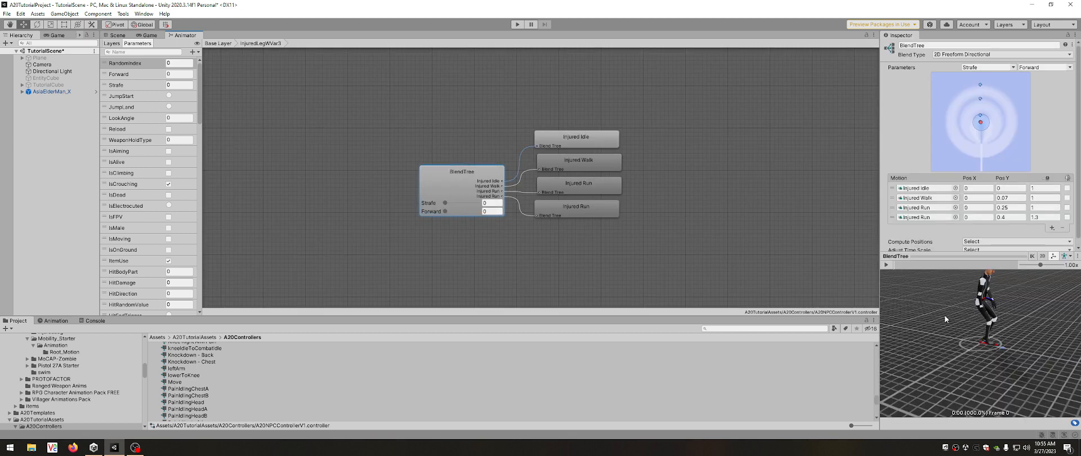
click(886, 265)
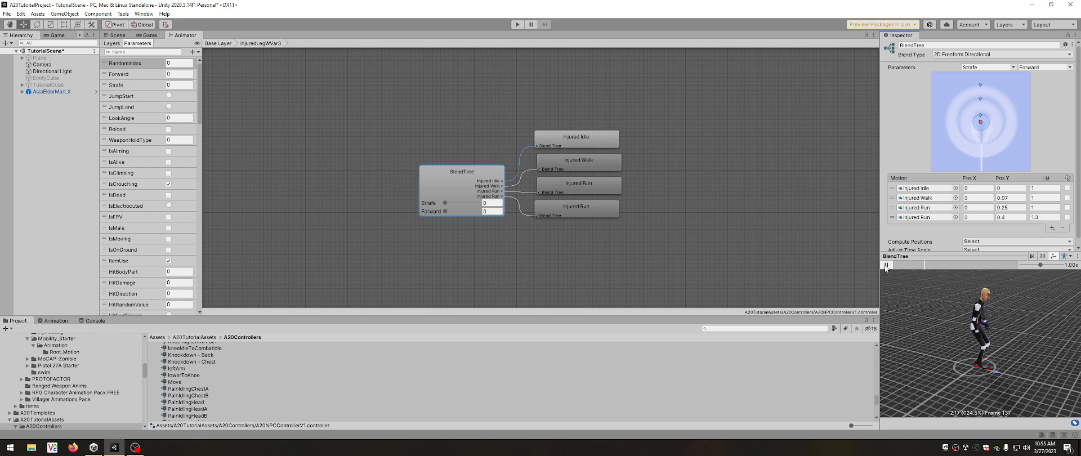
drag(446, 211, 458, 207)
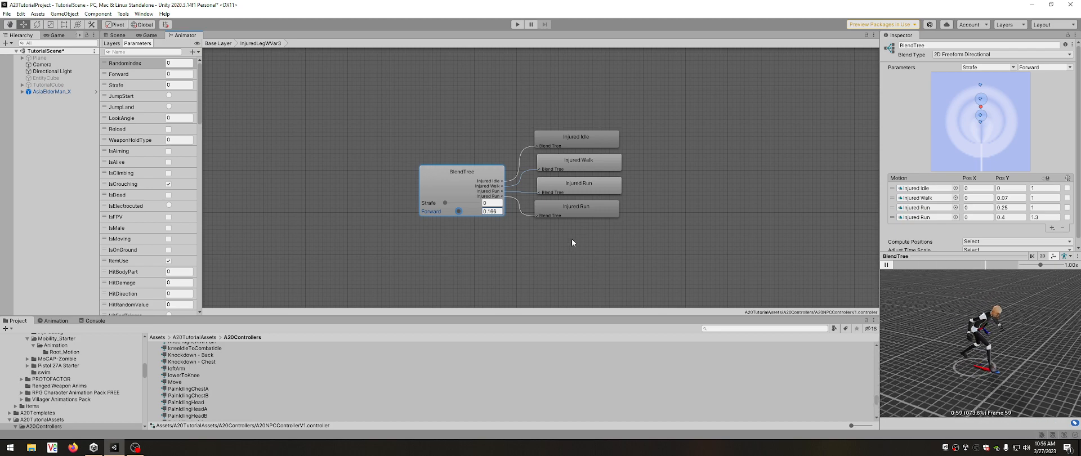
drag(459, 211, 501, 210)
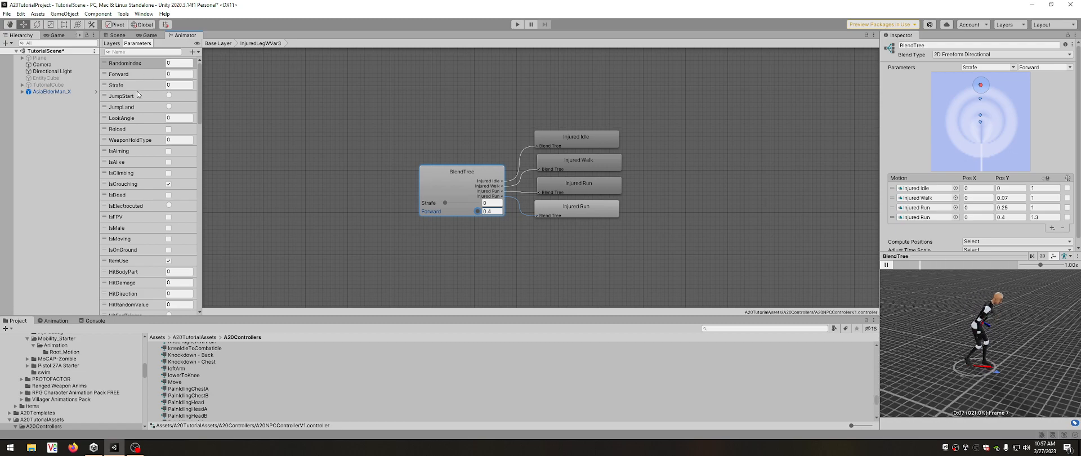
View the parameter types that can be added, toggle the JumpStart trigger on and off, and pause the blend tree preview.
click(194, 52)
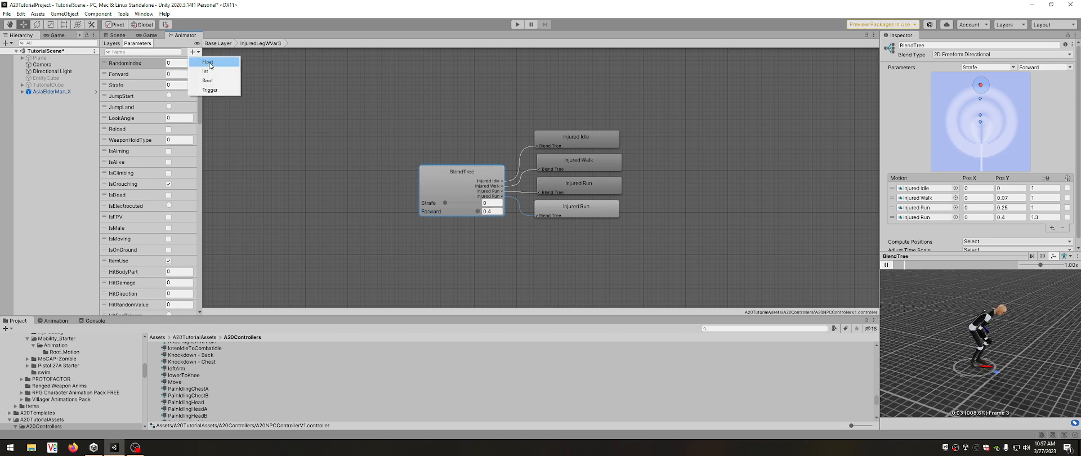
click(164, 49)
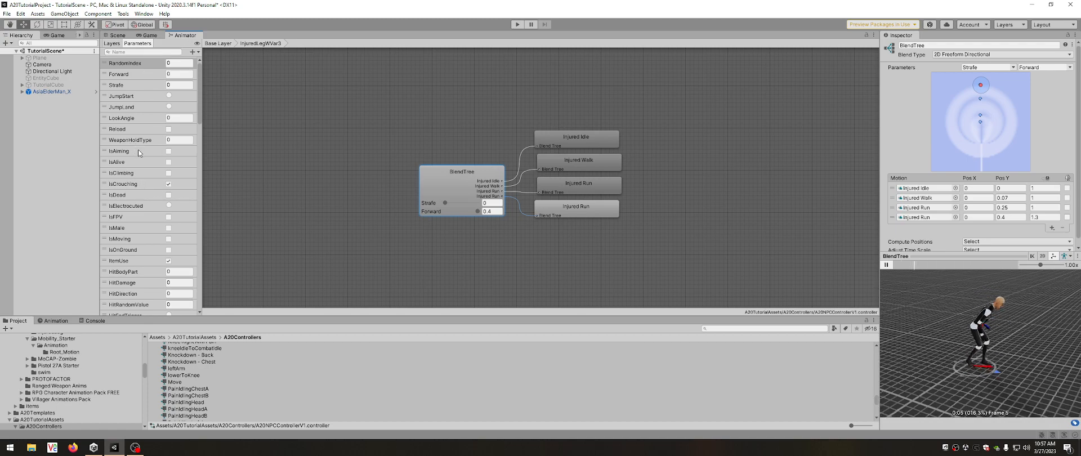
click(169, 95)
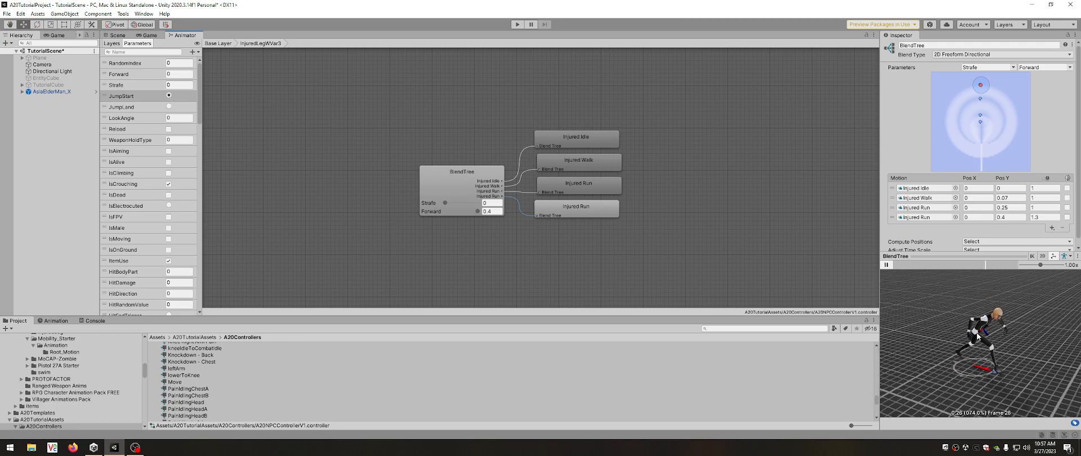
click(887, 265)
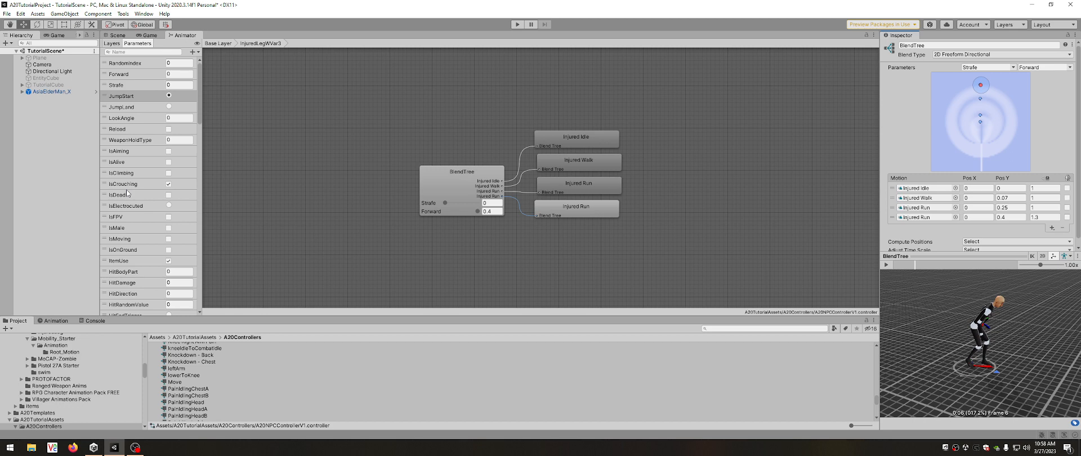
click(169, 96)
Return to the Base Layer, toggle the IsClimbing parameter on and off, and look through the remaining parameters.
click(218, 43)
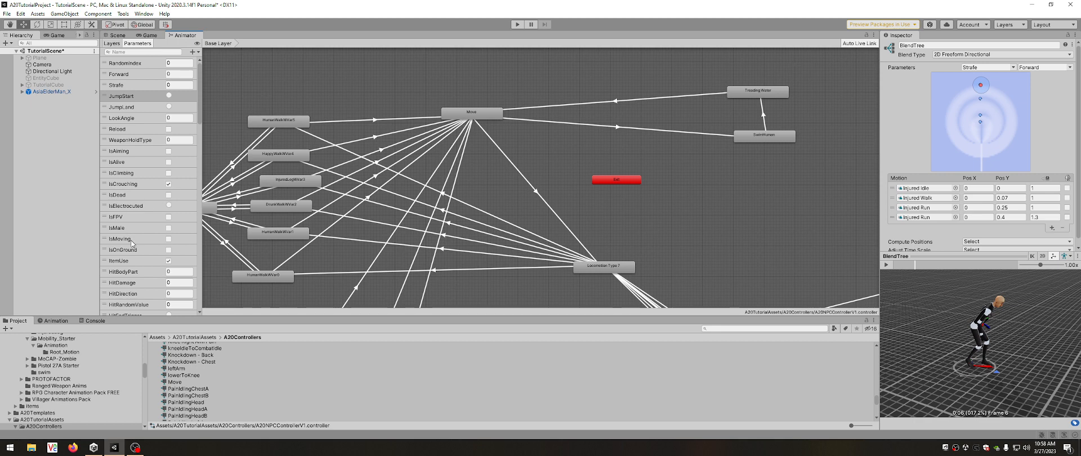
click(169, 173)
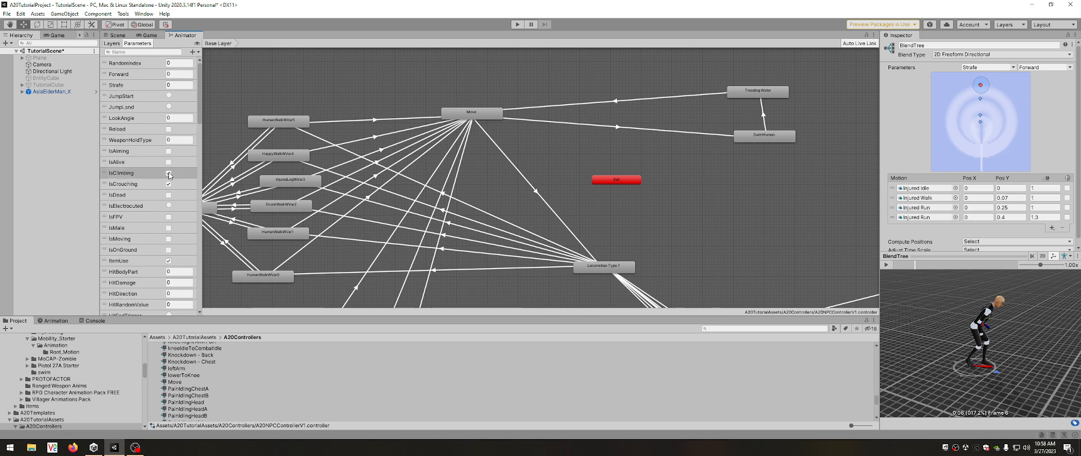
click(169, 174)
scroll(135, 270, down, 3)
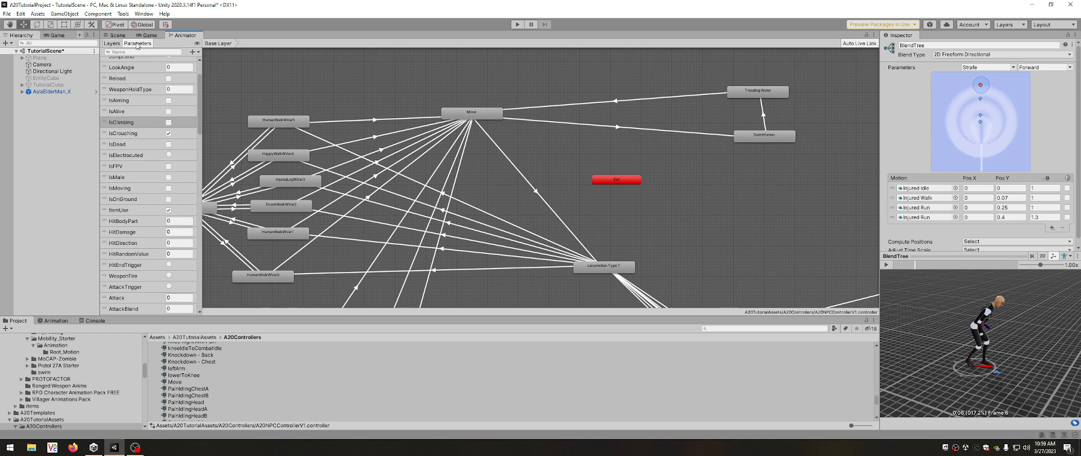
Switch to the Hit layer, open the animation clip of the PainWalkingRightLeg state, and play its preview.
click(111, 43)
click(127, 117)
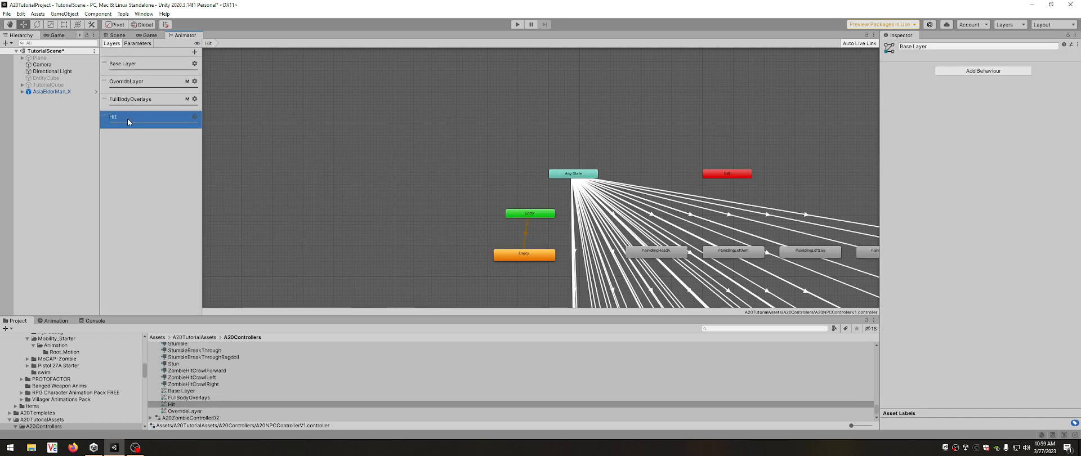
scroll(636, 207, up, 6)
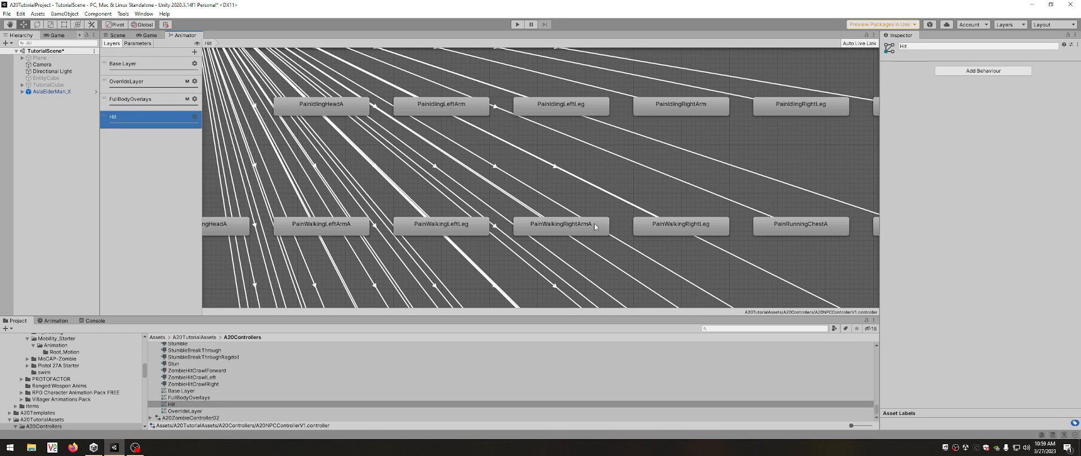
click(684, 226)
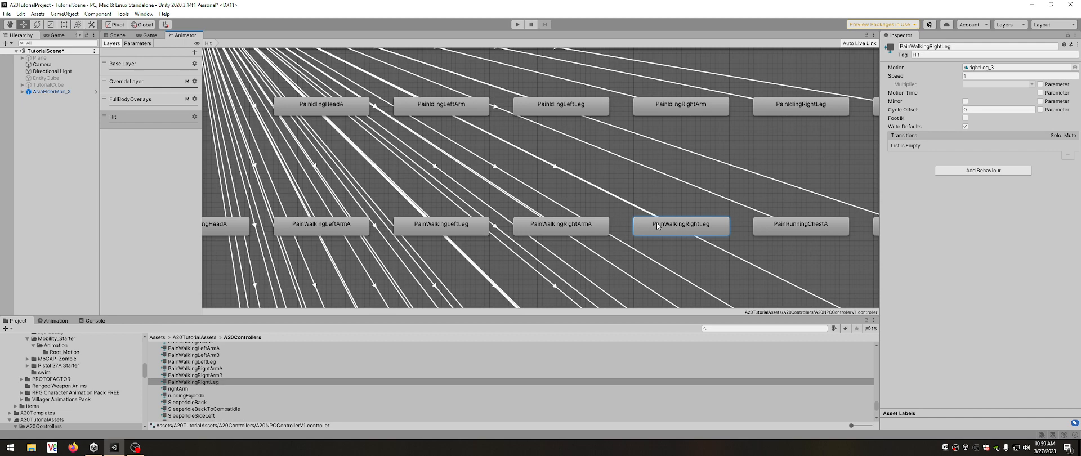
double_click(660, 227)
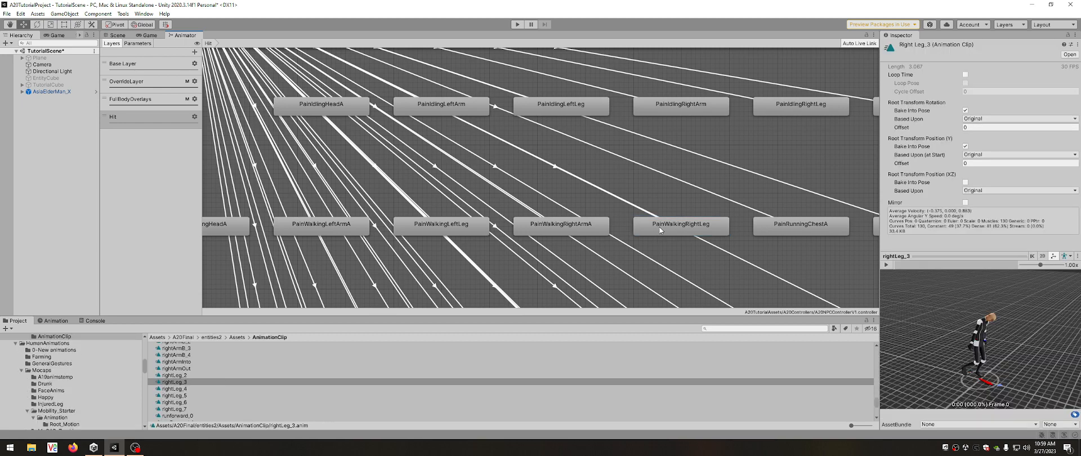
click(886, 264)
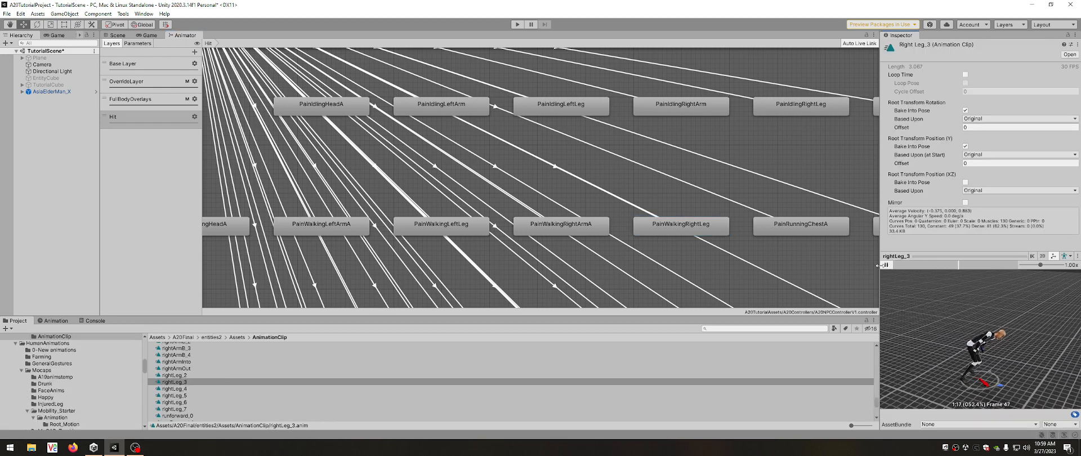
Open the animation clip of the PainIdlingRightArm state and play its preview.
click(685, 115)
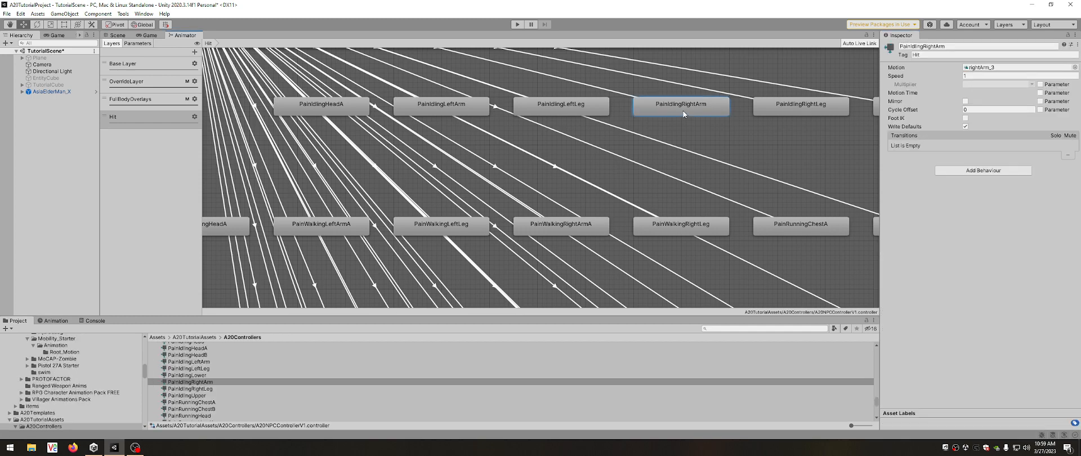
double_click(704, 104)
click(887, 264)
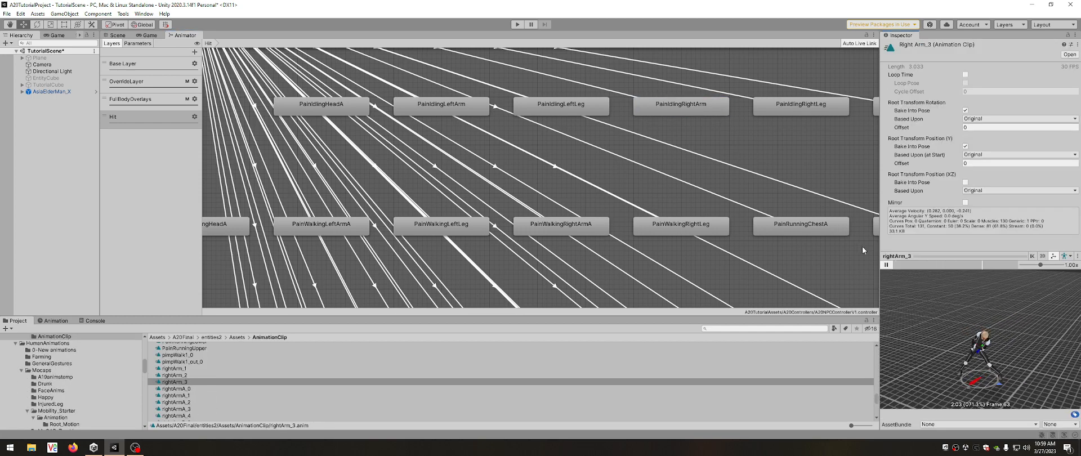
Examine the HitBodyPart and MovementState conditions on the AnyState to PainIdlingRightArm transition and preview that transition.
click(615, 93)
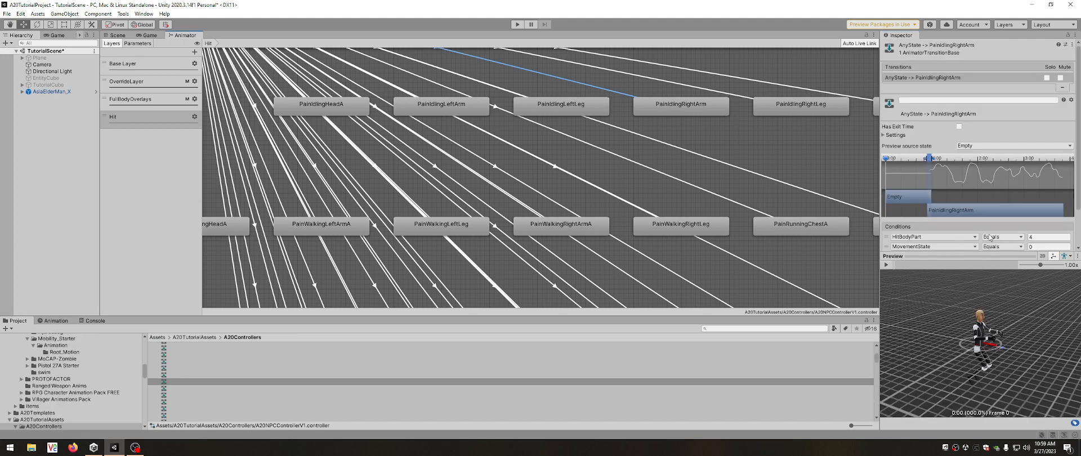
click(1034, 247)
click(1030, 238)
click(886, 265)
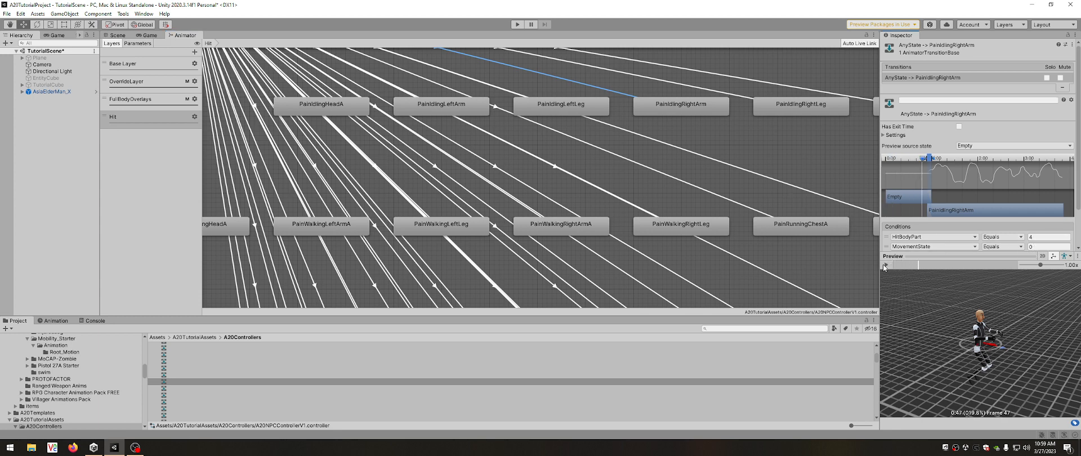
Reopen the rightArm_3 clip from PainIdlingRightArm, replay its preview, and stop it.
click(673, 109)
double_click(703, 110)
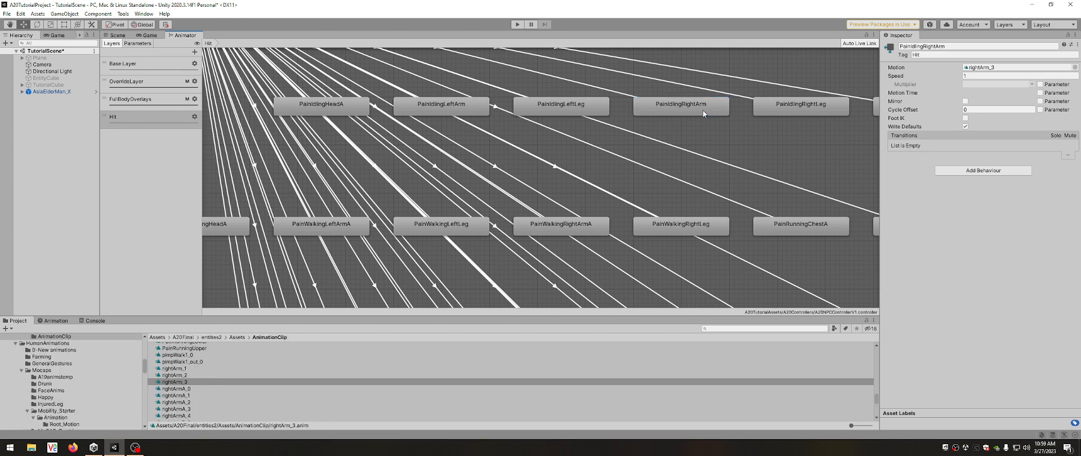
click(884, 268)
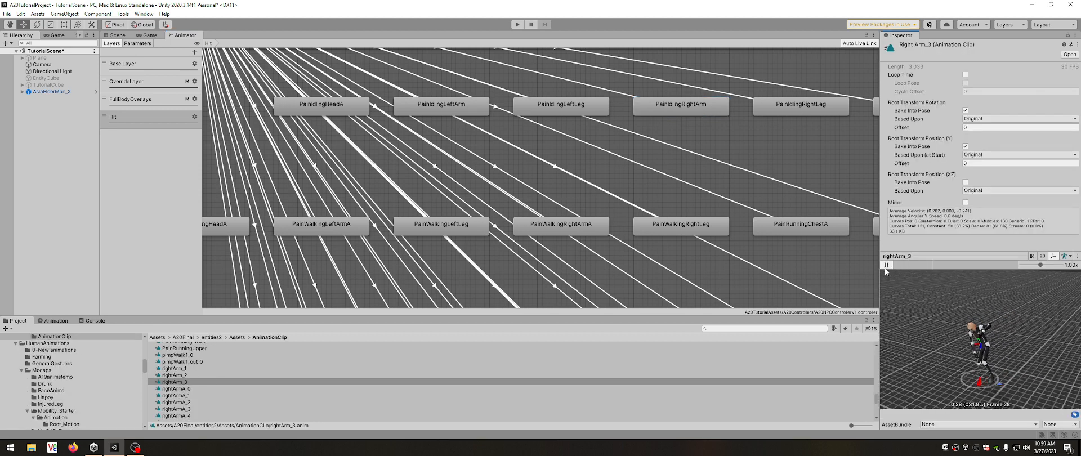
click(886, 265)
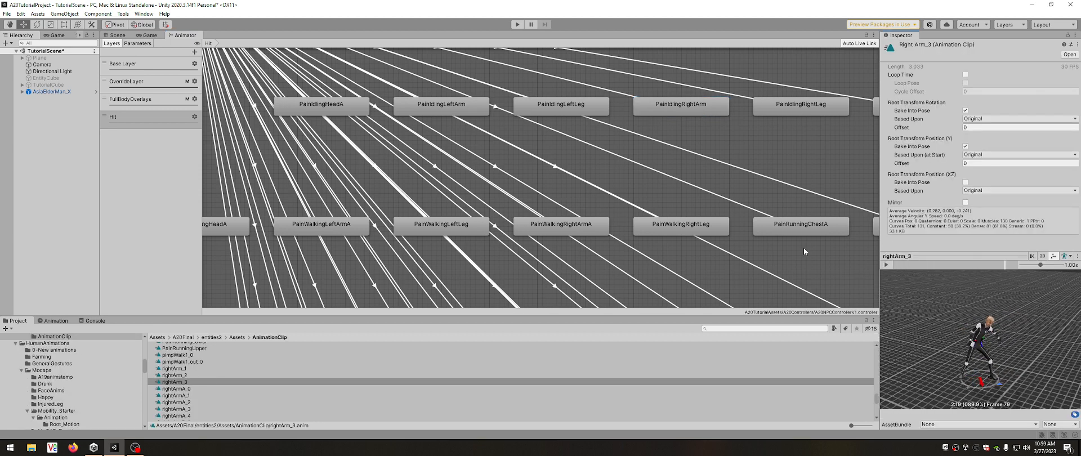
Play the PainRunningHead clip preview and view the HitBodyPart and MovementState conditions on the AnyState to PainRunningHead transition.
scroll(678, 171, down, 10)
scroll(574, 248, up, 4)
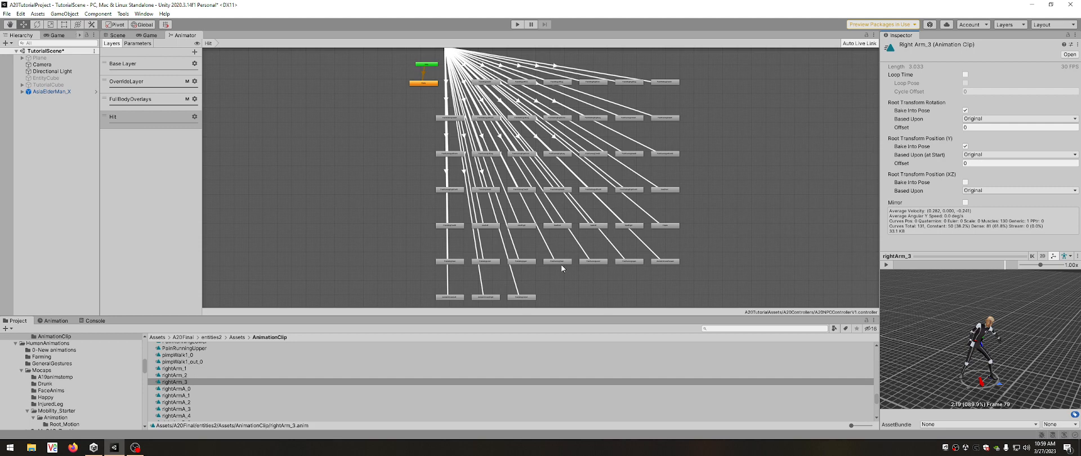
double_click(555, 261)
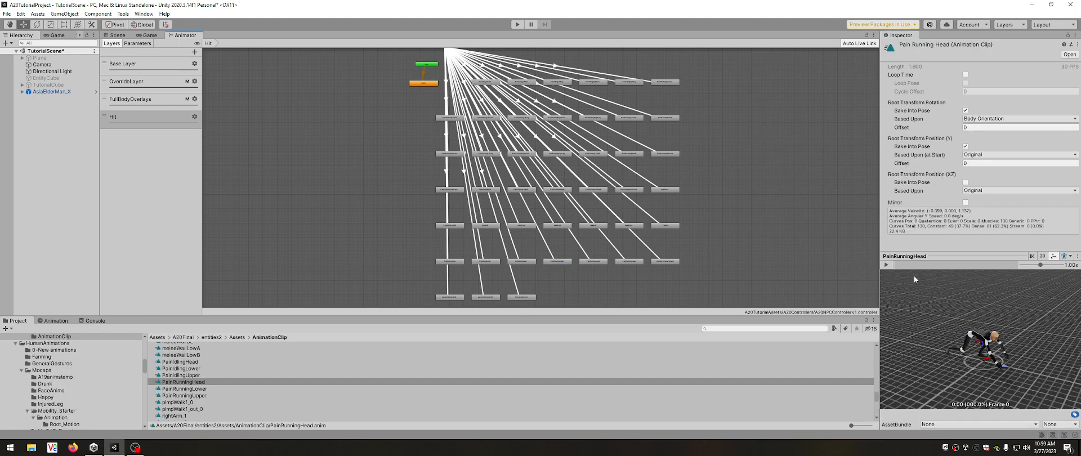
click(886, 264)
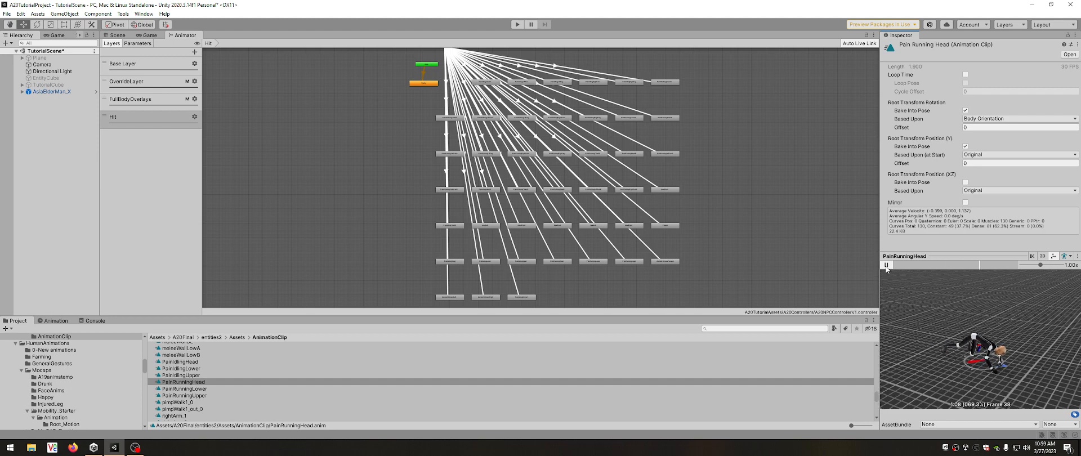
scroll(551, 273, up, 8)
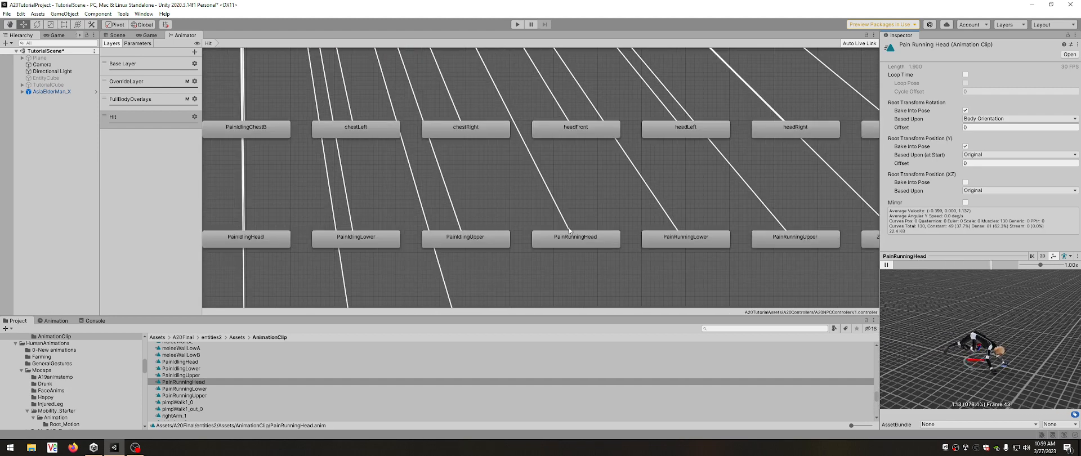
click(557, 208)
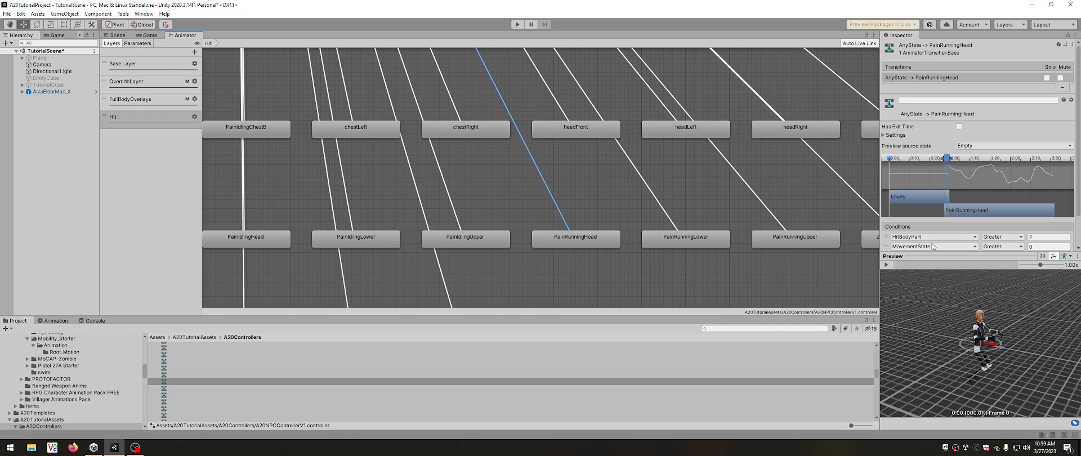
Examine the WalkType condition on the AnyState to PainRunningHead transition and the conditions on the AnyState to PainIdlingUpper transition.
scroll(932, 246, down, 3)
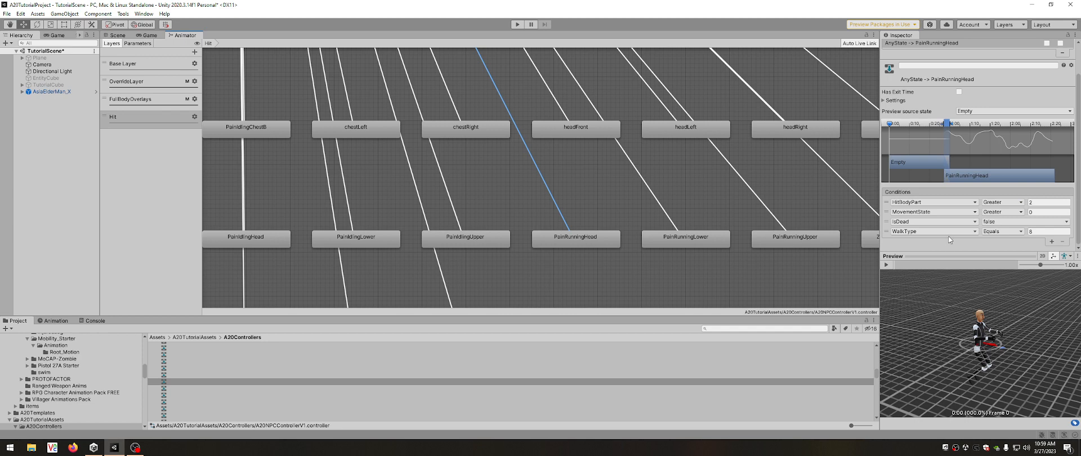
click(1033, 231)
key(Return)
click(452, 203)
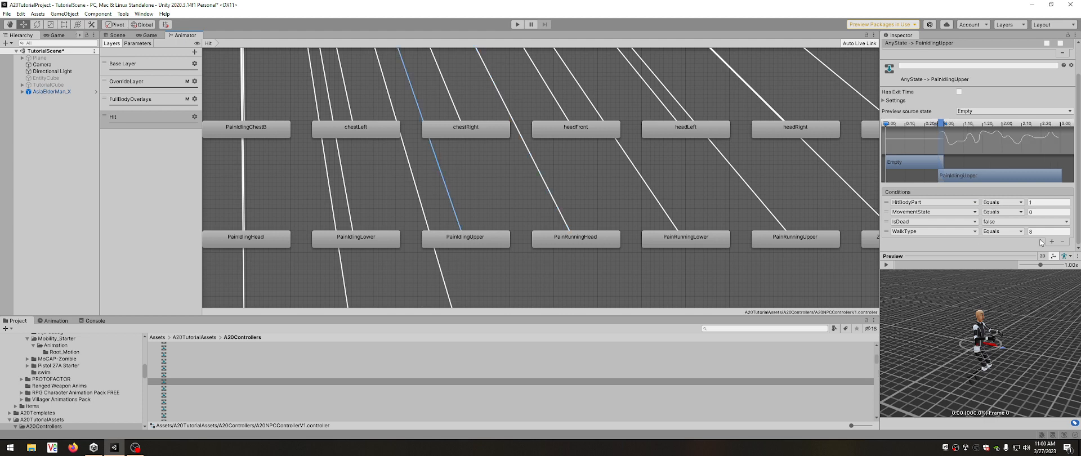
View the AnyState to headLeft transition and examine its two WalkType NotEqual conditions.
click(658, 98)
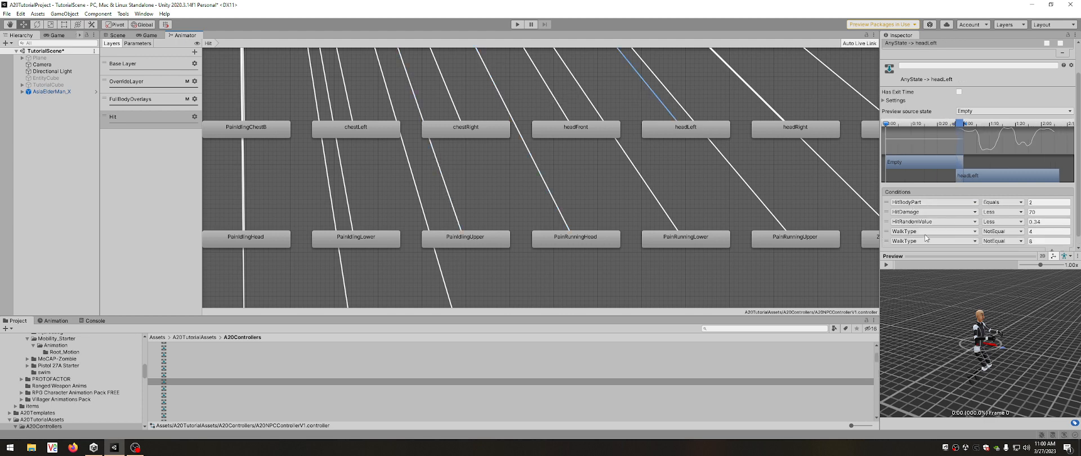
click(1047, 231)
click(1043, 241)
Open the headLeft_2 animation clip from the headLeft state and play its preview.
click(694, 128)
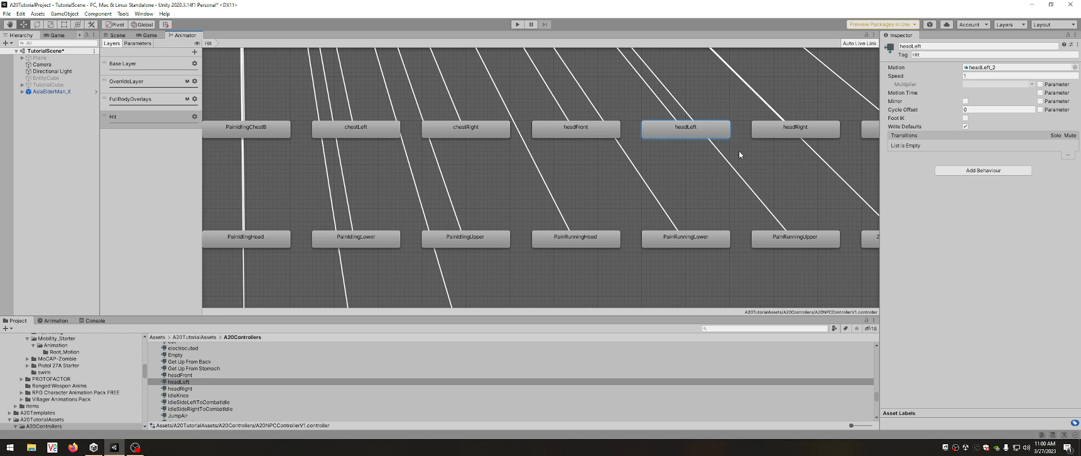
double_click(697, 132)
click(887, 264)
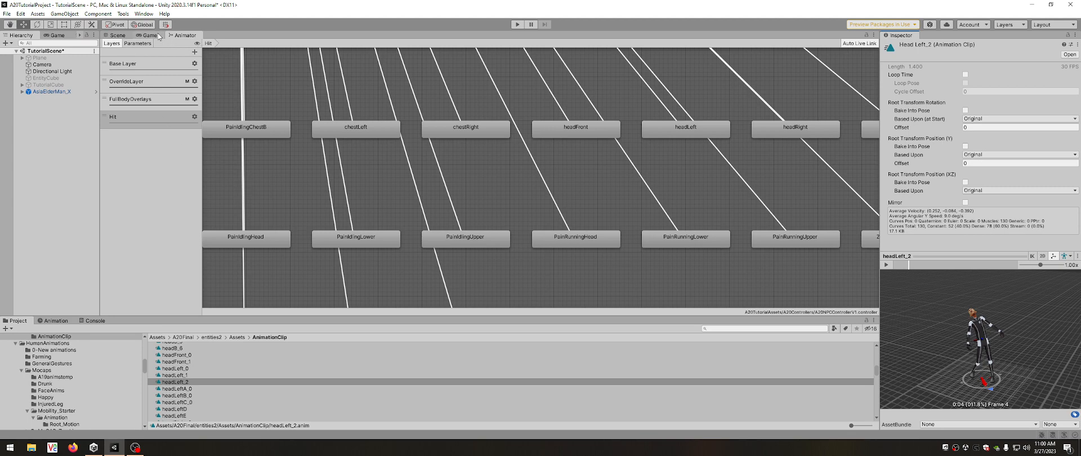
Switch to the Base Layer and view the list of transitions leaving the Any State node.
scroll(280, 130, down, 2)
scroll(279, 130, down, 2)
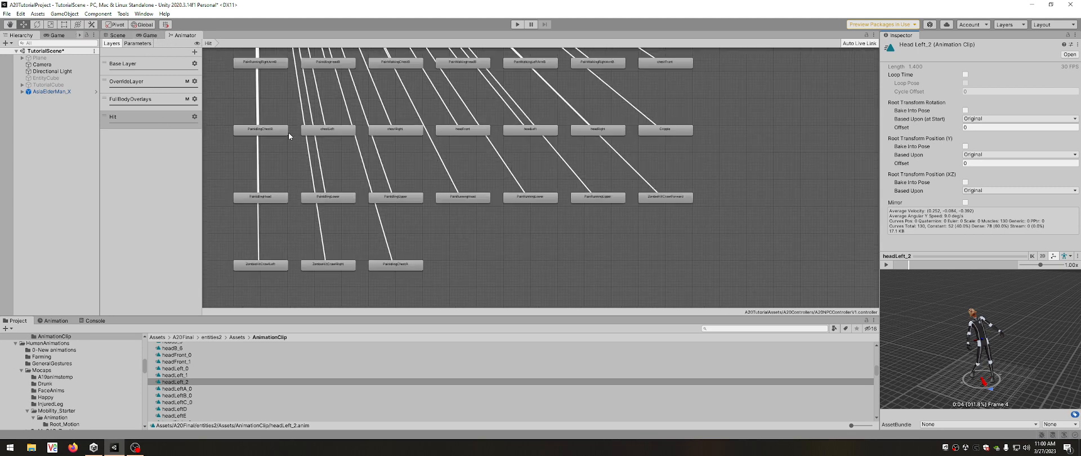
click(115, 64)
scroll(242, 192, up, 5)
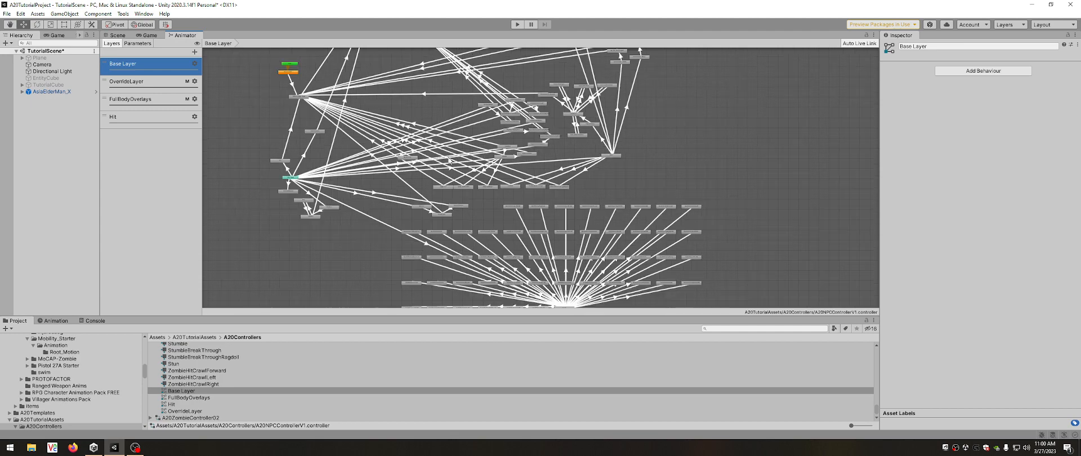
scroll(254, 197, up, 4)
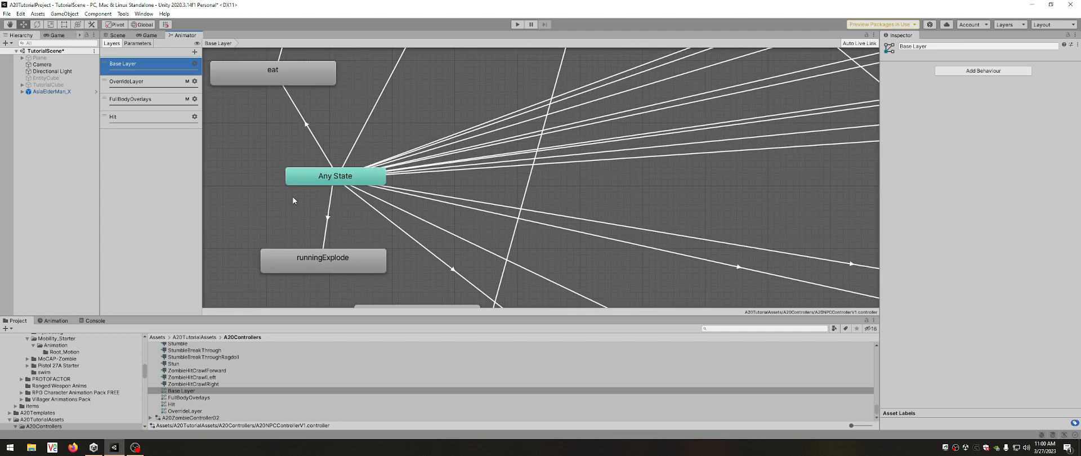
click(332, 179)
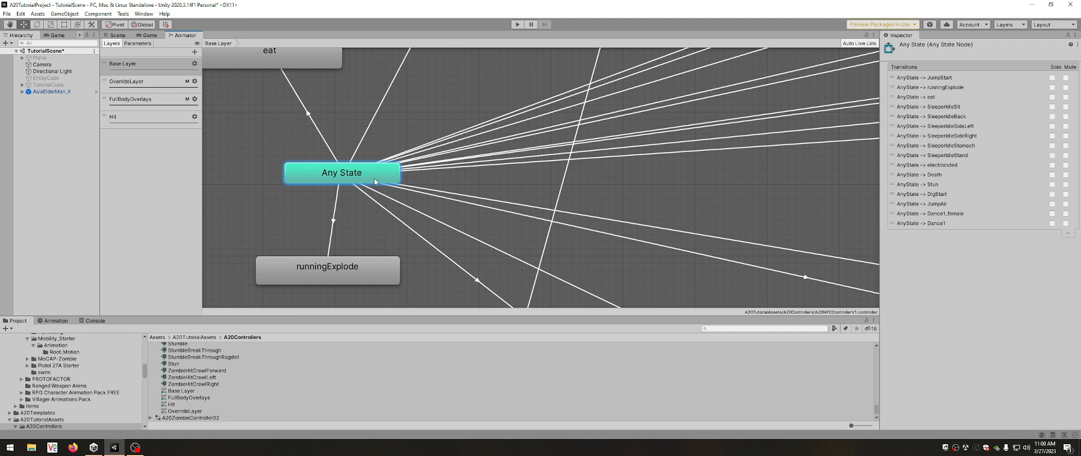
Show the controller's parameters and examine the IsDancing condition on the AnyState to Dance1 transition.
click(137, 43)
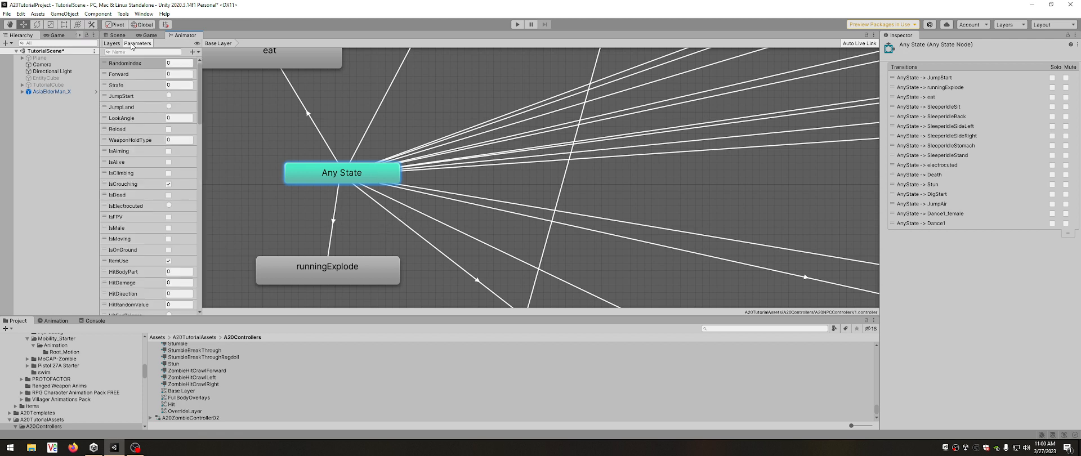
scroll(284, 124, down, 5)
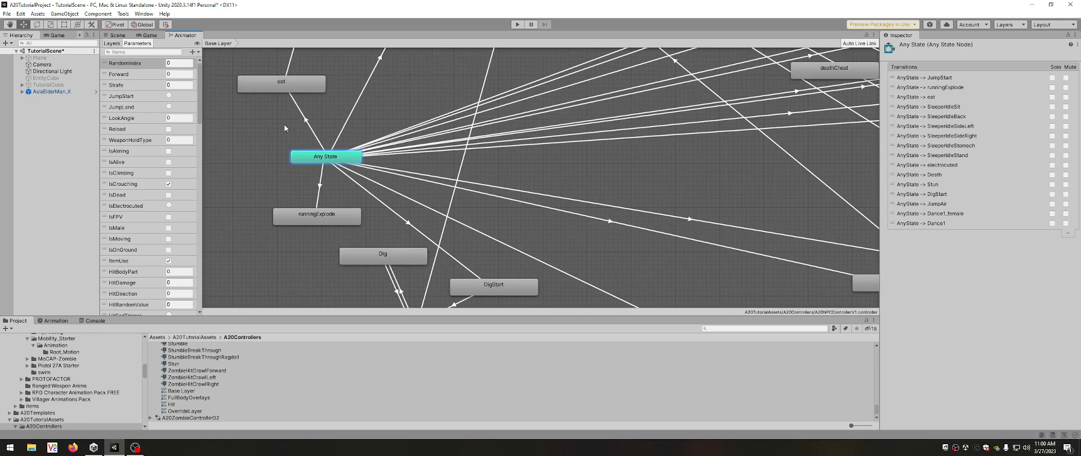
click(594, 216)
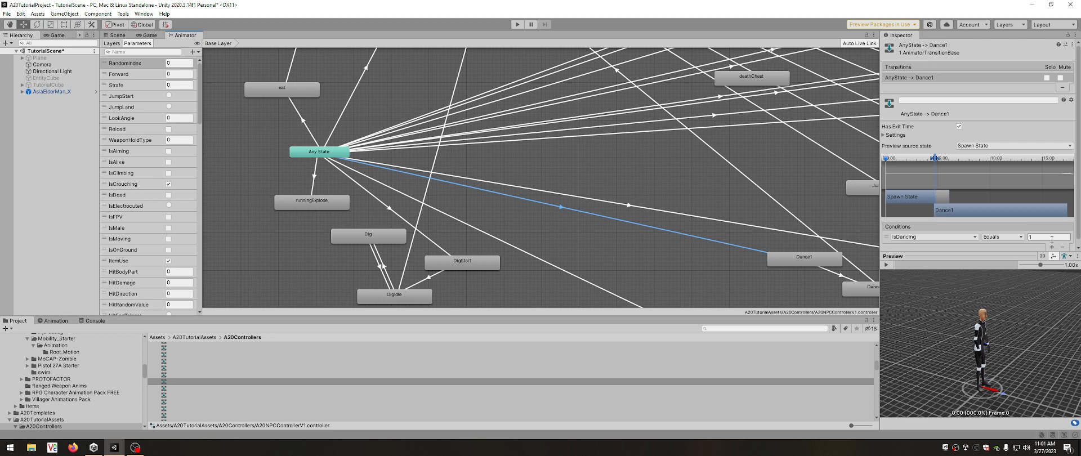
Inspect the Dance1 state, open its pimpWalk1_0 animation clip and play the preview.
click(802, 260)
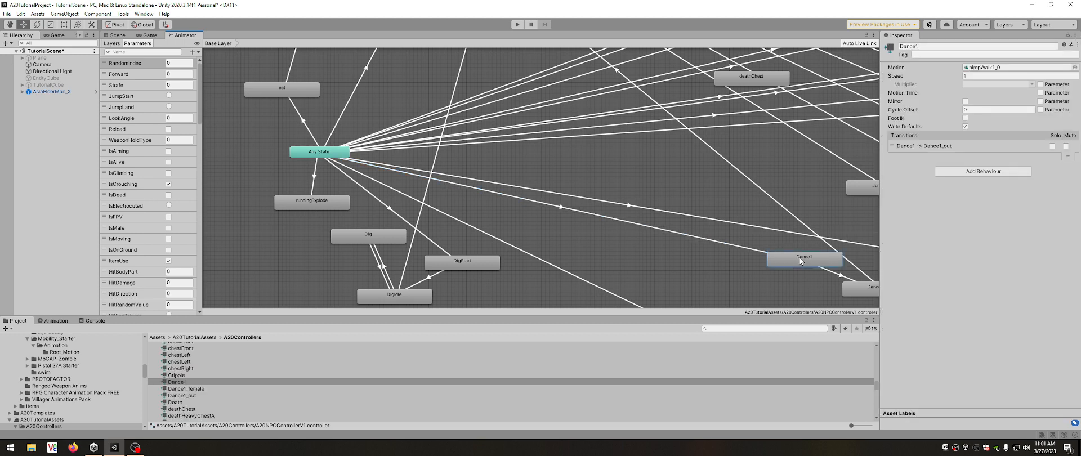
double_click(802, 261)
click(887, 266)
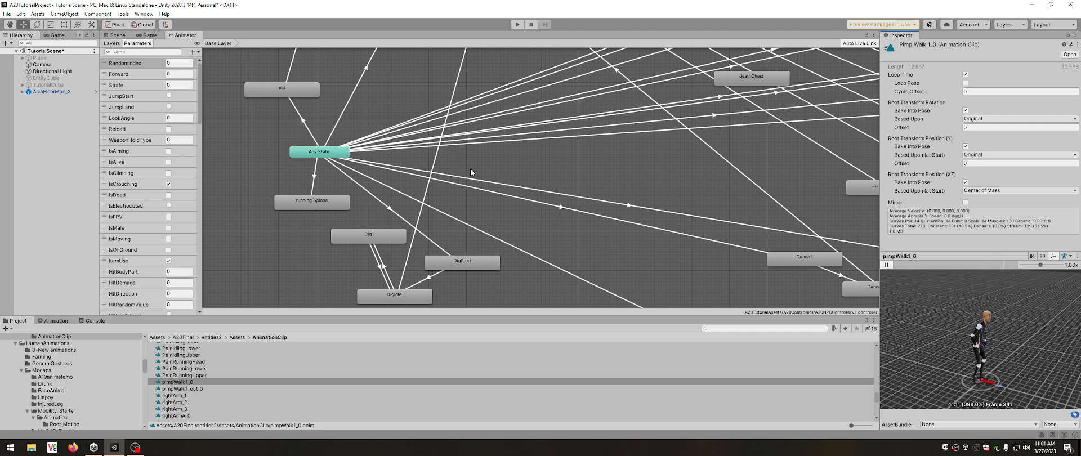
Review the AnyState to Dance1 transition again, replay the pimpWalk1_0 clip, and return to the Dance1 state's settings.
click(566, 206)
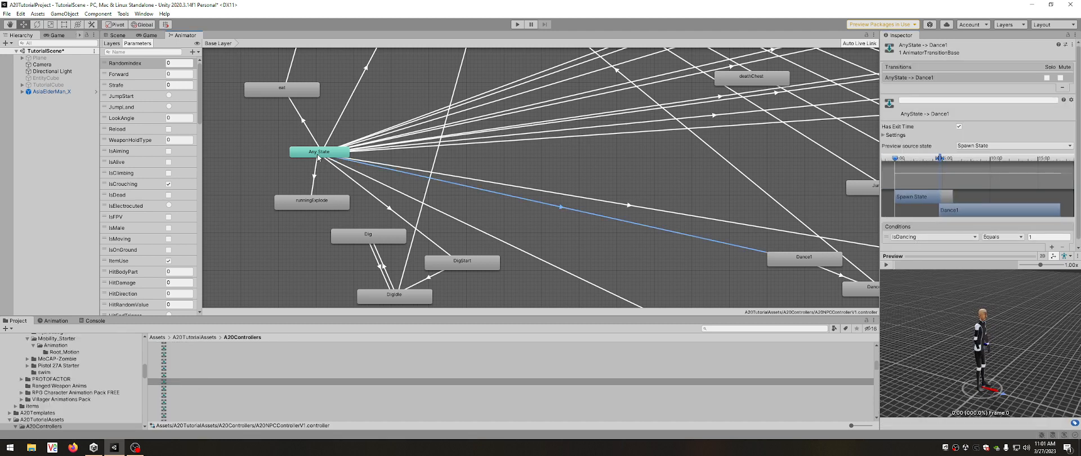
double_click(802, 259)
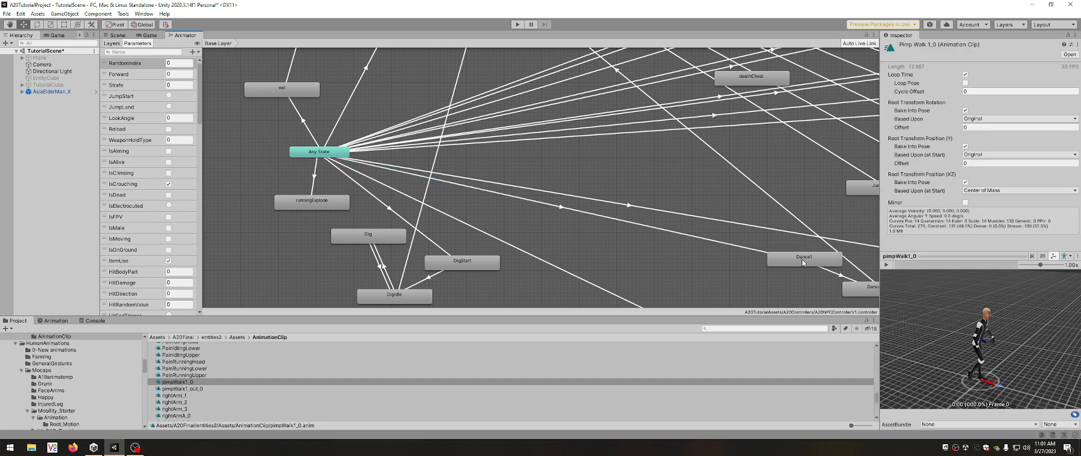
click(886, 265)
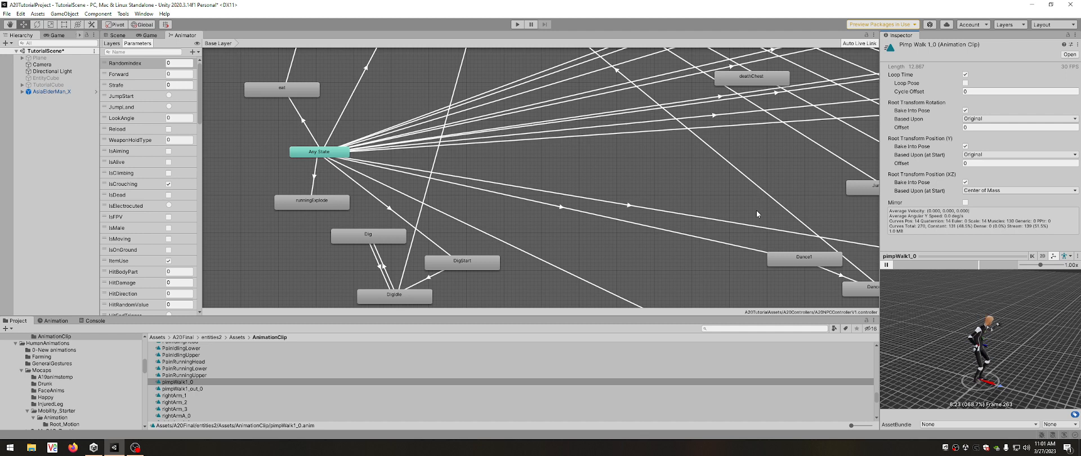
click(792, 258)
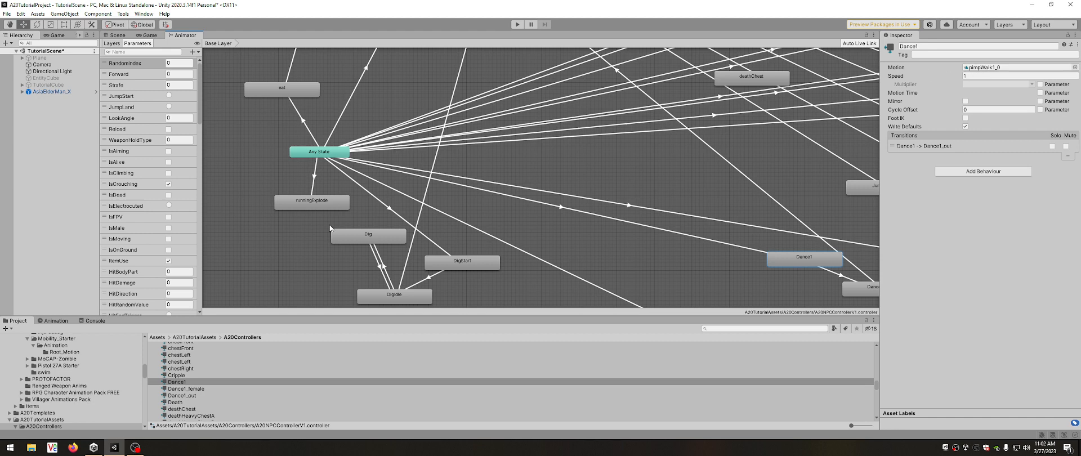
scroll(331, 233, down, 5)
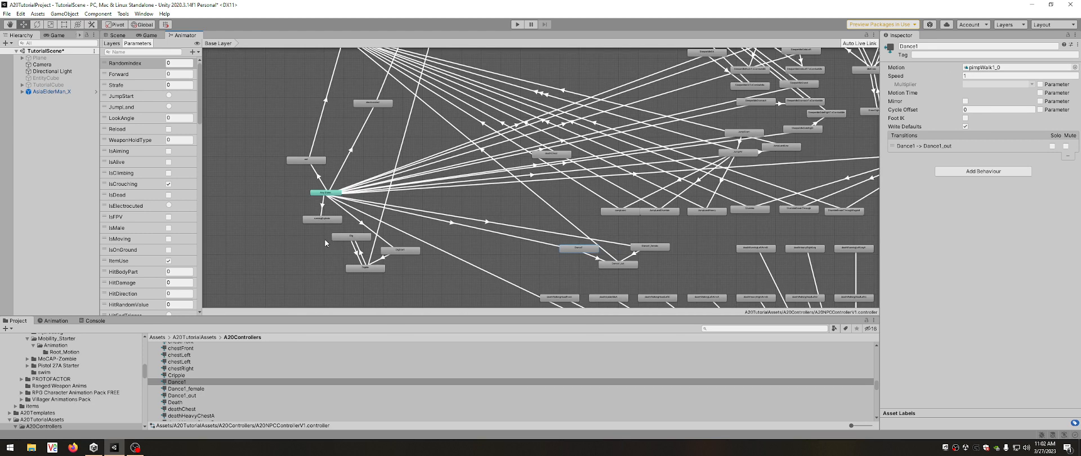